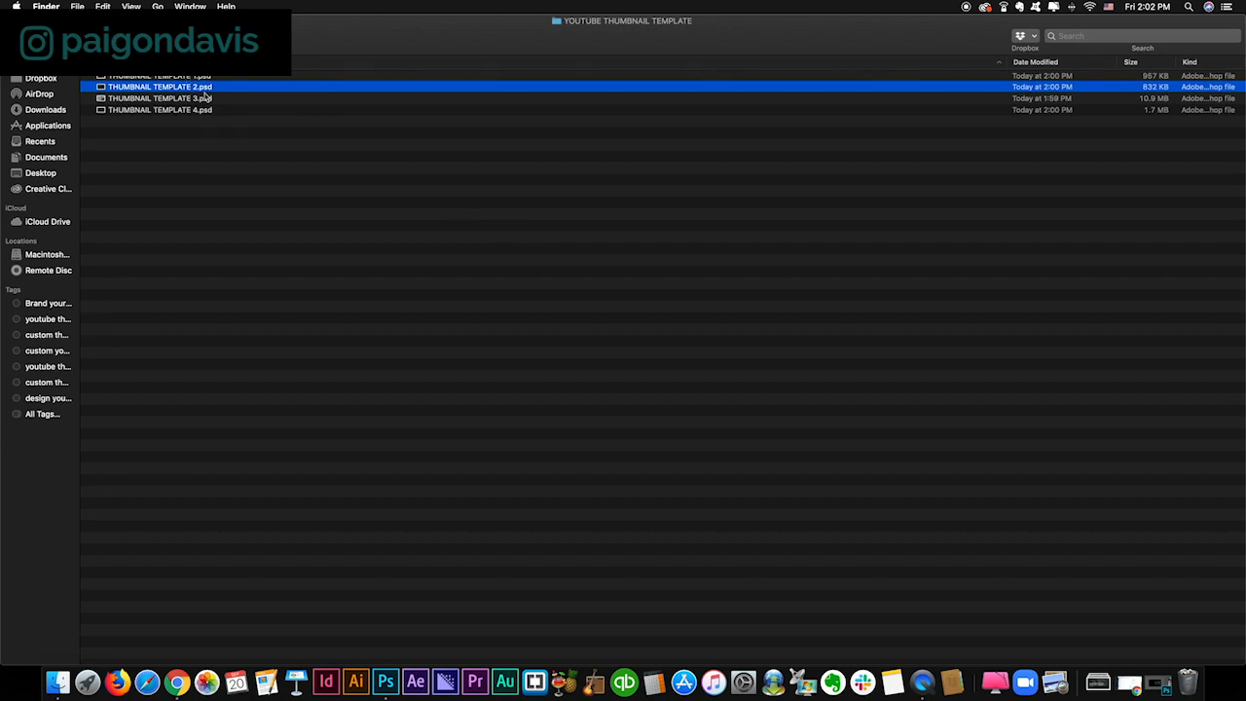
Switch to Photoshop and look through the four thumbnail templates, ending on THUMBNAIL TEMPLATE 1.
{"action": "left_click", "coordinate": [385, 681]}
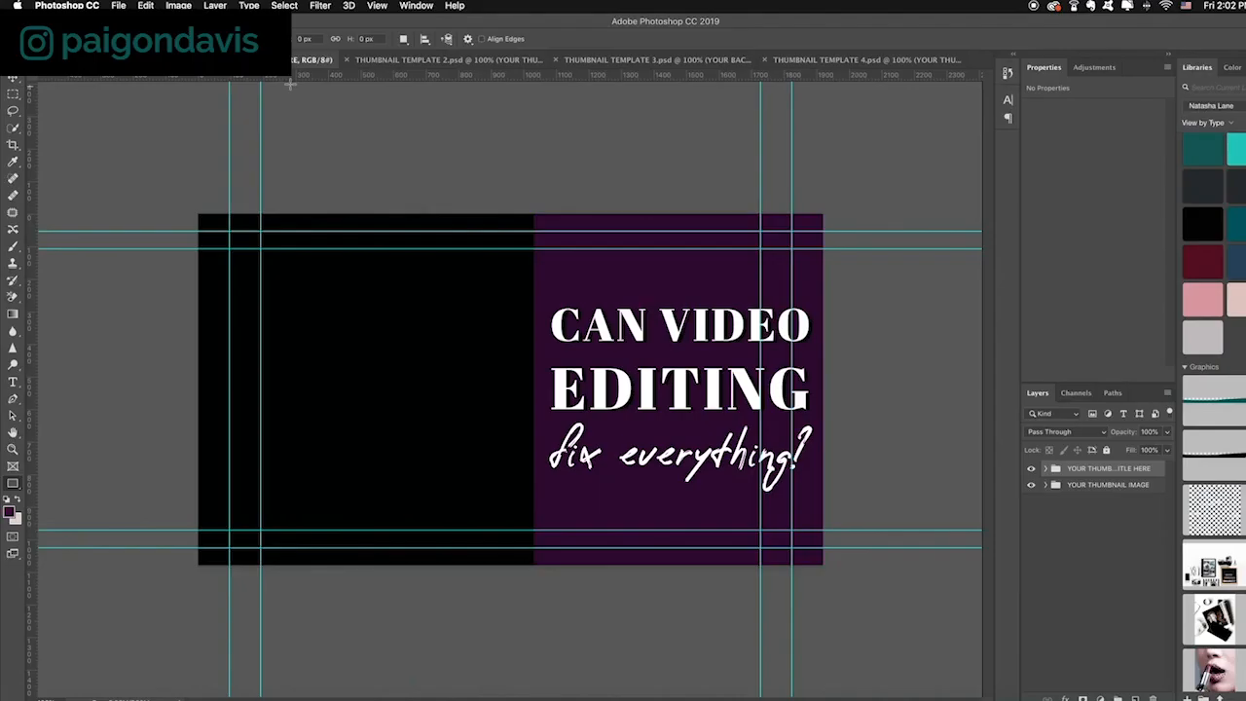
{"action": "left_click", "coordinate": [516, 60]}
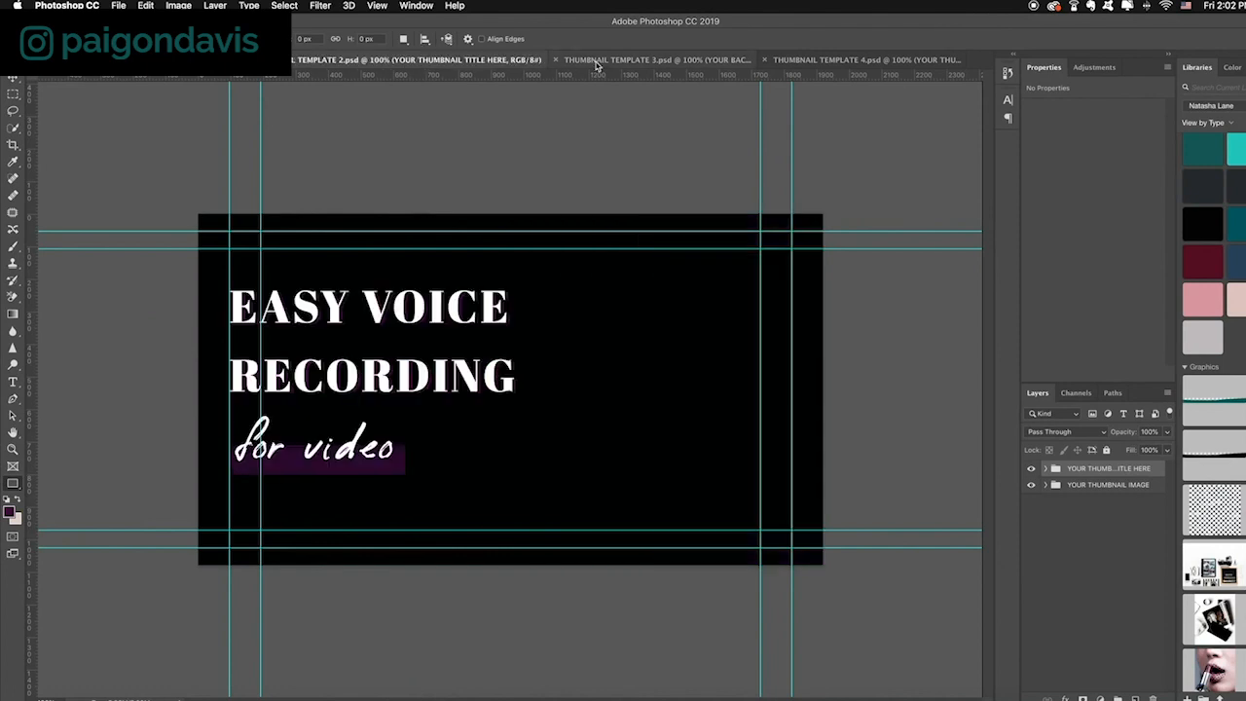
{"action": "left_click", "coordinate": [681, 61]}
{"action": "left_click", "coordinate": [796, 64]}
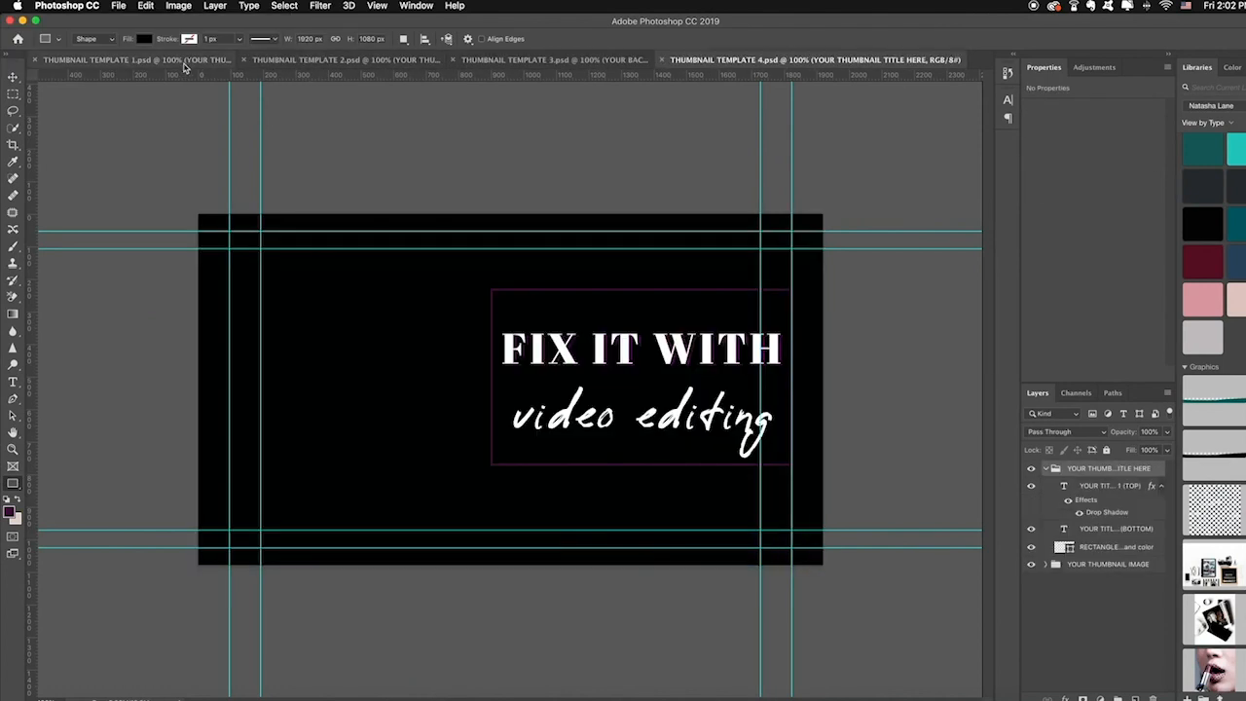
{"action": "left_click", "coordinate": [185, 62]}
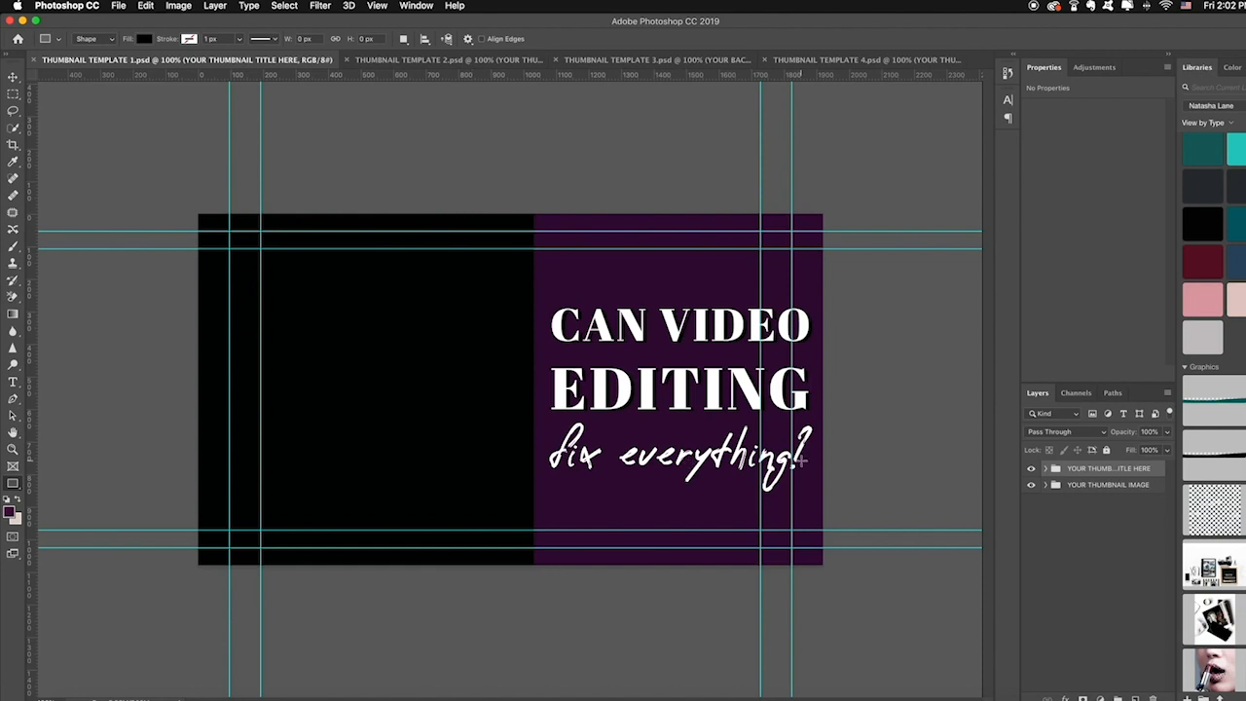
Open the thumbnail image smart object and place Still001.png from the HOW TO BUILD YOUR BRAND ON YOUTUBE folder as a linked image.
{"action": "left_click", "coordinate": [1046, 486]}
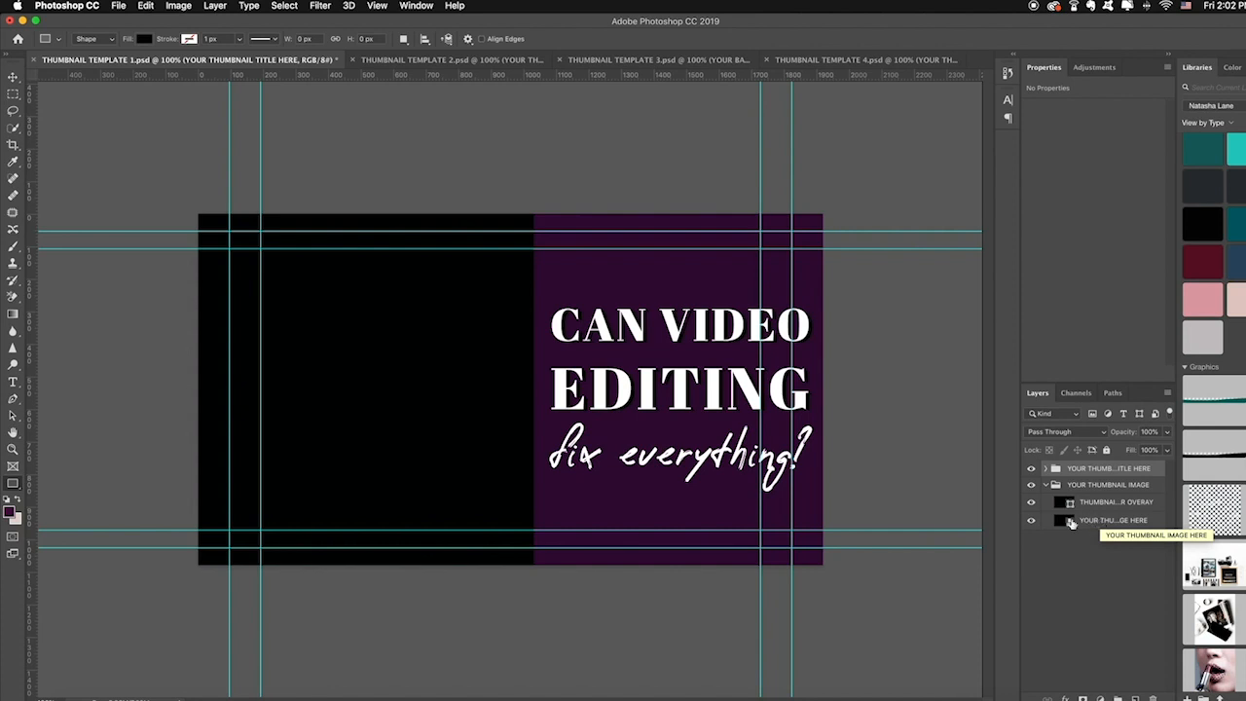
{"action": "double_click", "coordinate": [1070, 521]}
{"action": "left_click", "coordinate": [118, 5]}
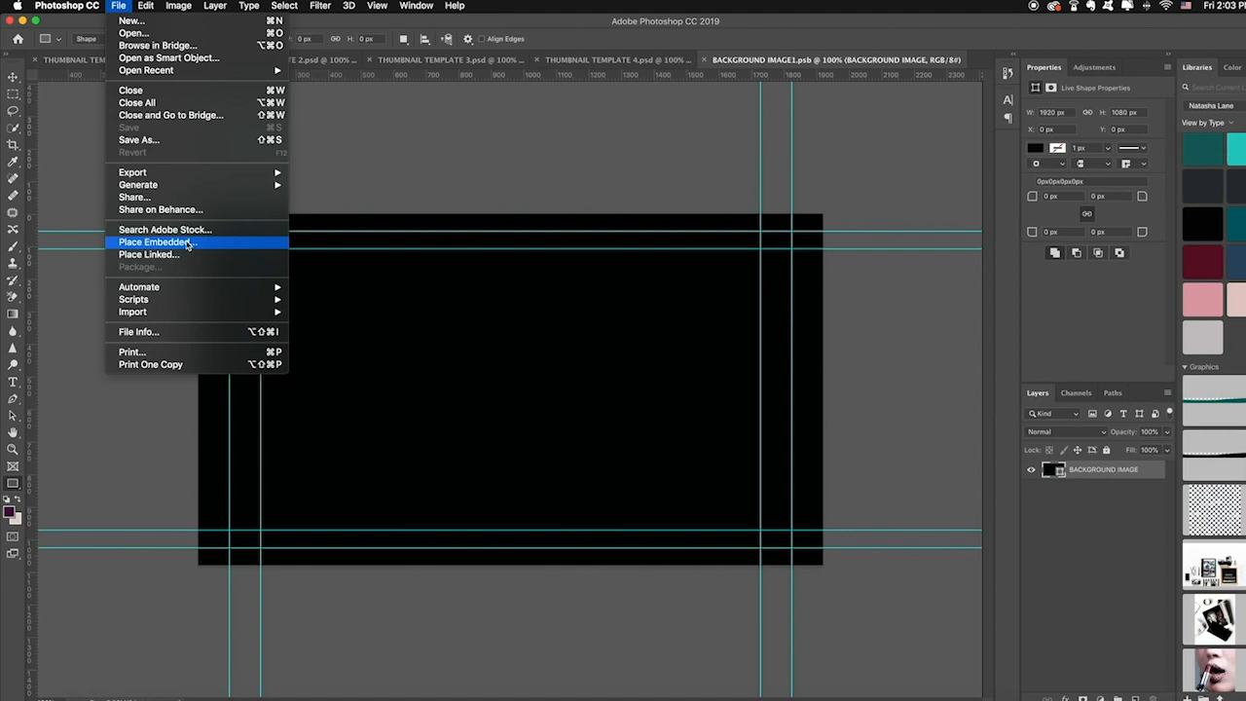
{"action": "left_click", "coordinate": [192, 254]}
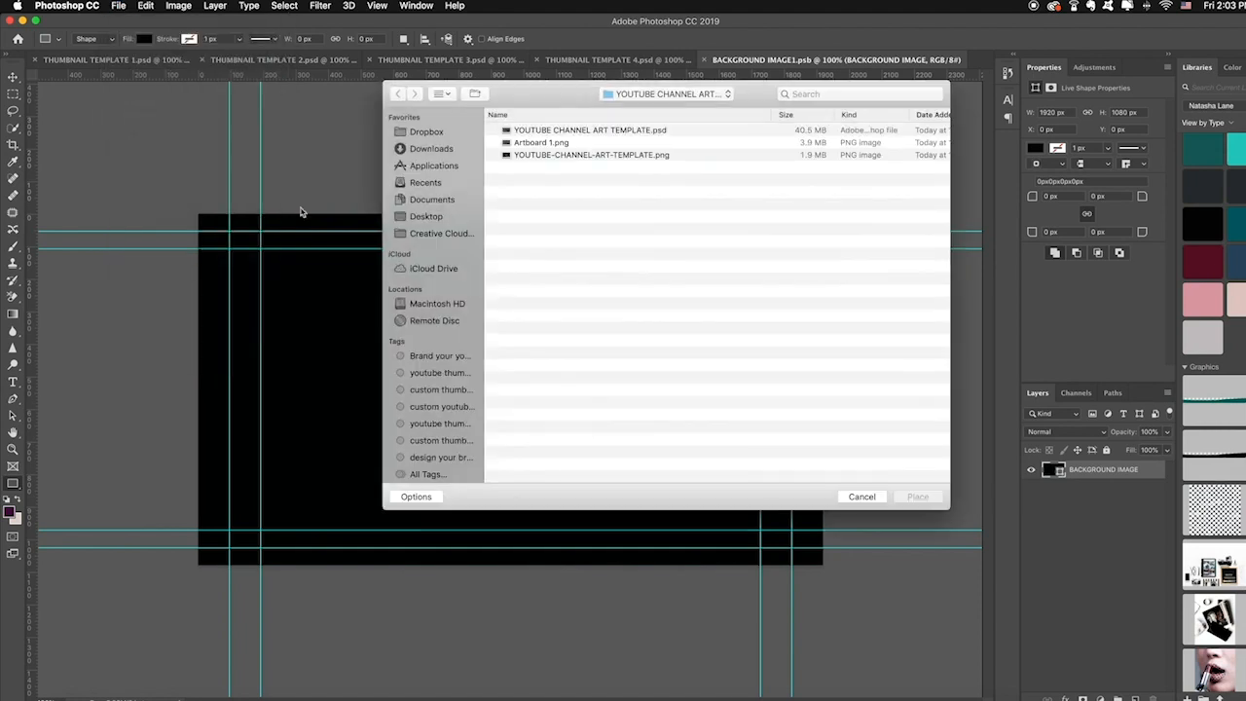
{"action": "left_click", "coordinate": [650, 94]}
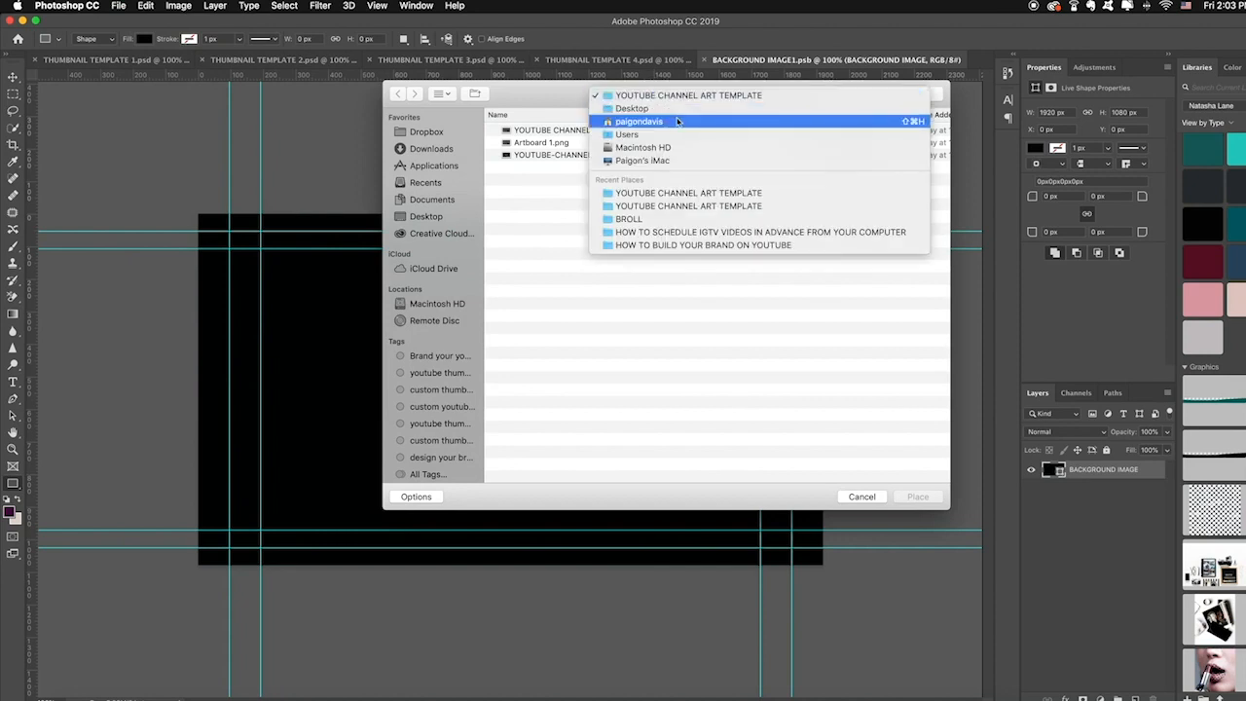
{"action": "left_click", "coordinate": [774, 246]}
{"action": "left_click", "coordinate": [711, 181]}
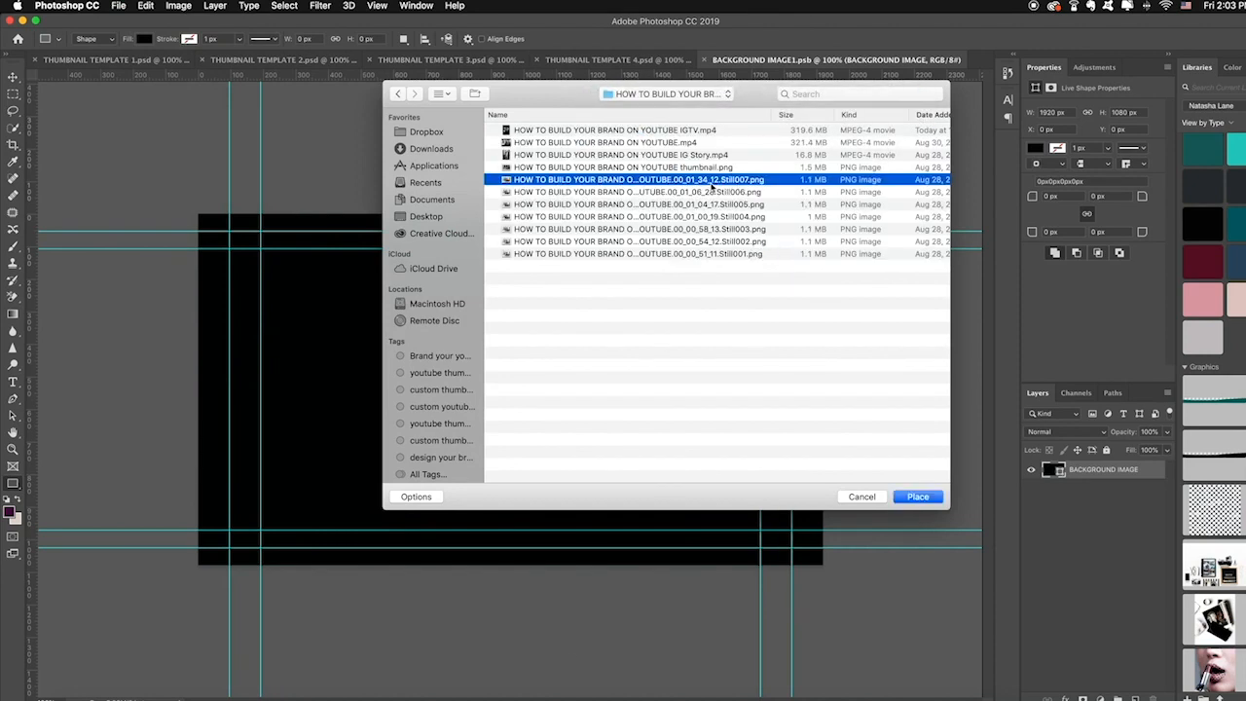
{"action": "key", "text": "space"}
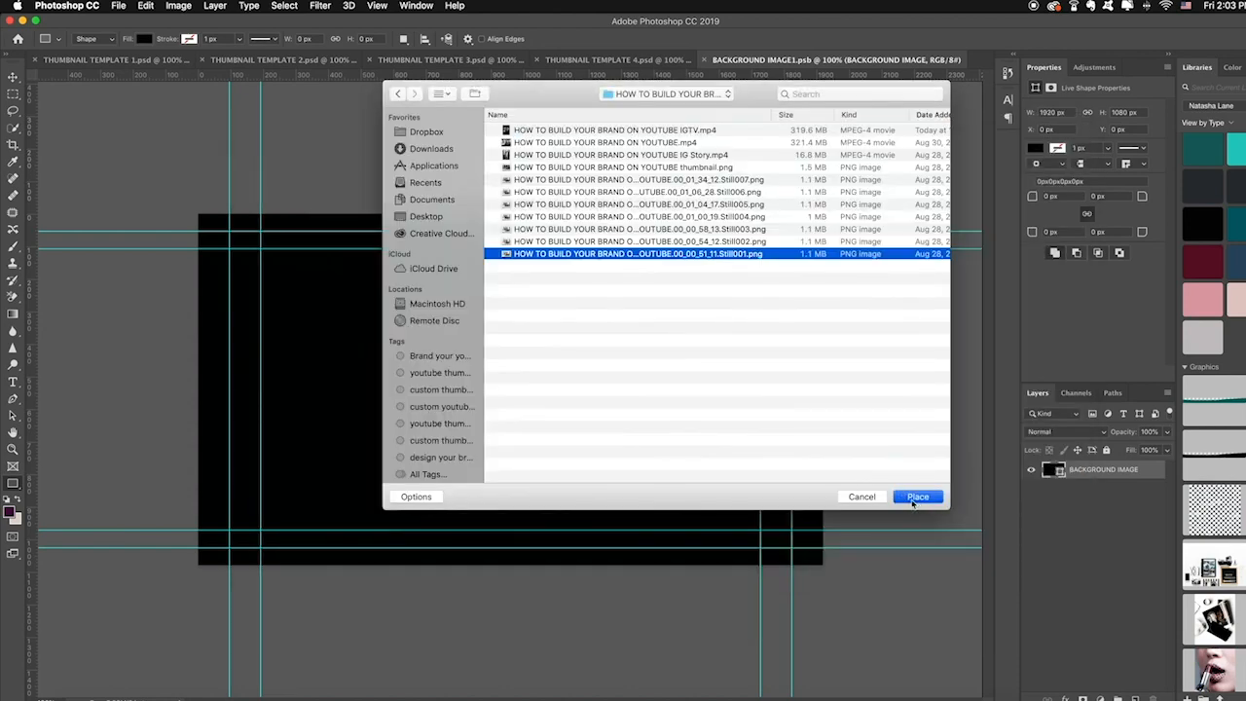
{"action": "key", "text": "Return"}
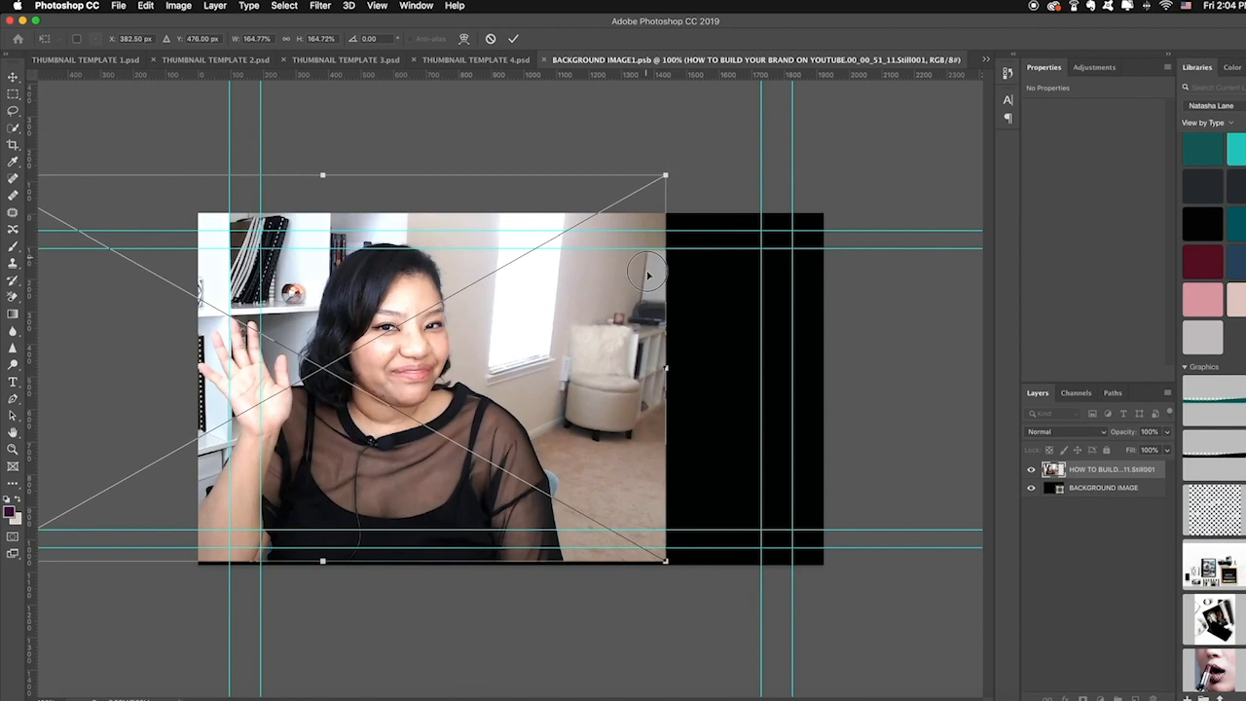
Position the placed photo at about X 386.5 px, Y 540 px and save the smart object to update THUMBNAIL TEMPLATE 1.
{"action": "left_click_drag", "start_coordinate": [647, 260], "coordinate": [644, 275]}
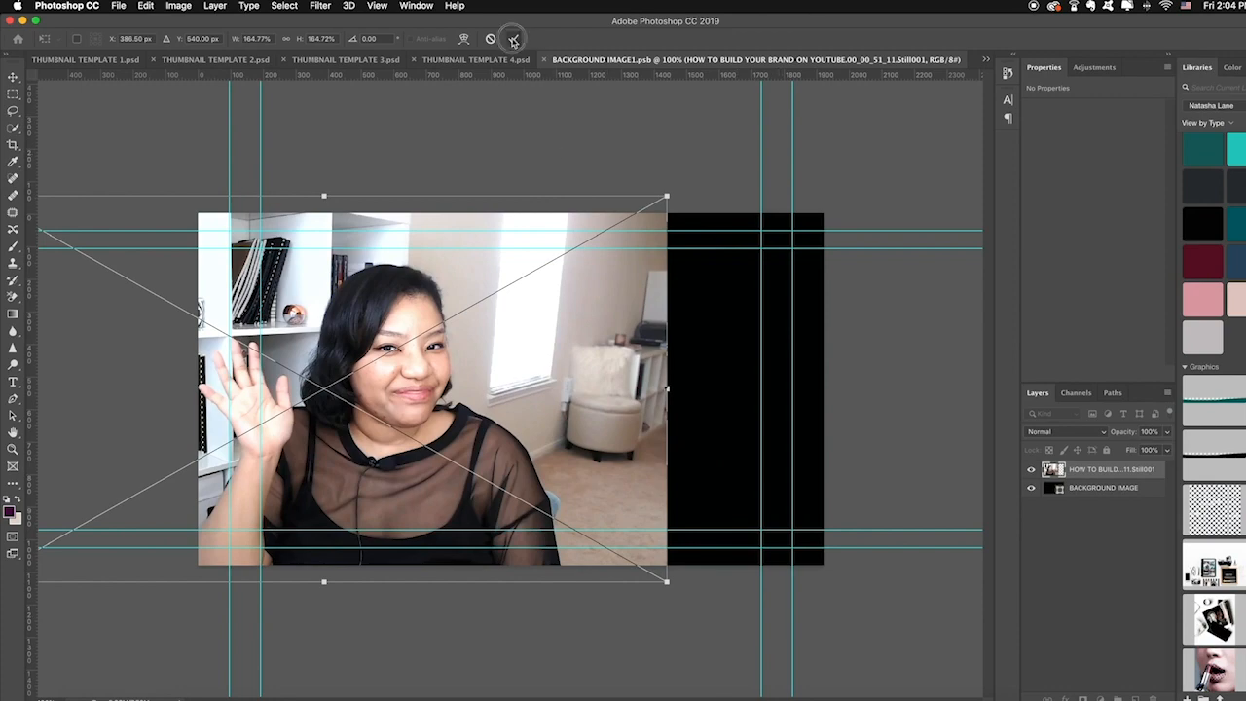
{"action": "left_click", "coordinate": [513, 39]}
{"action": "left_click", "coordinate": [118, 6]}
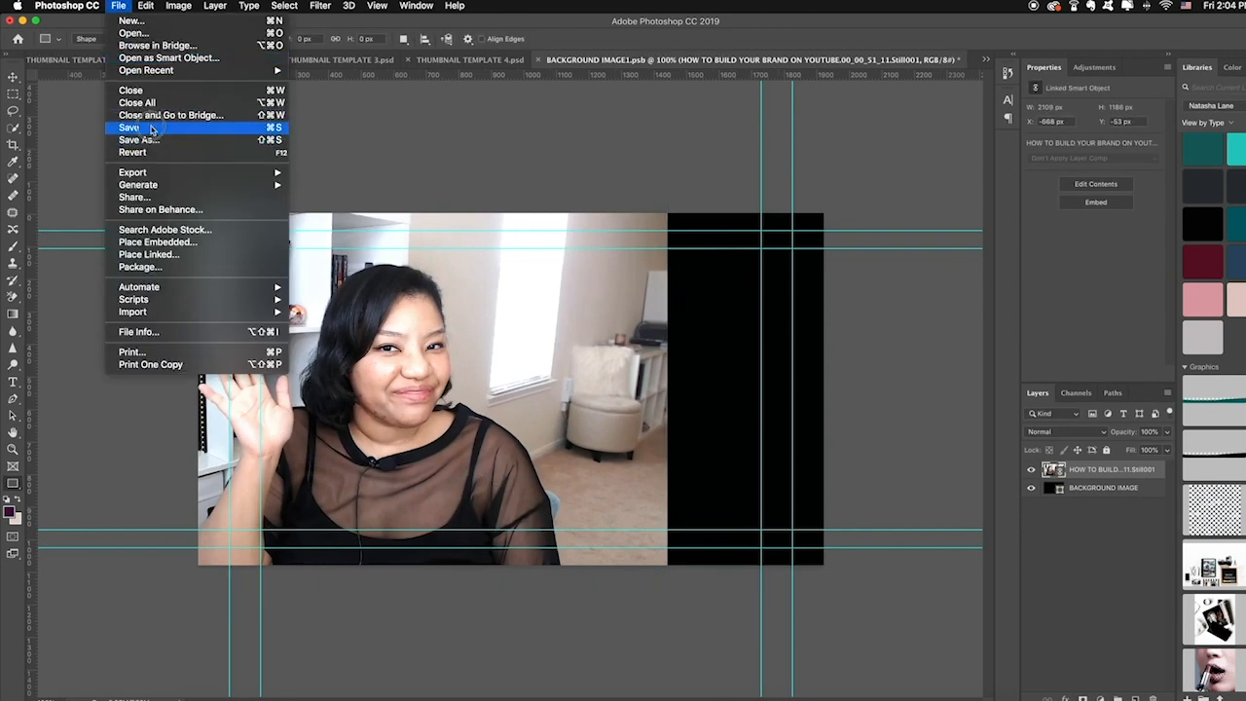
{"action": "left_click", "coordinate": [151, 127]}
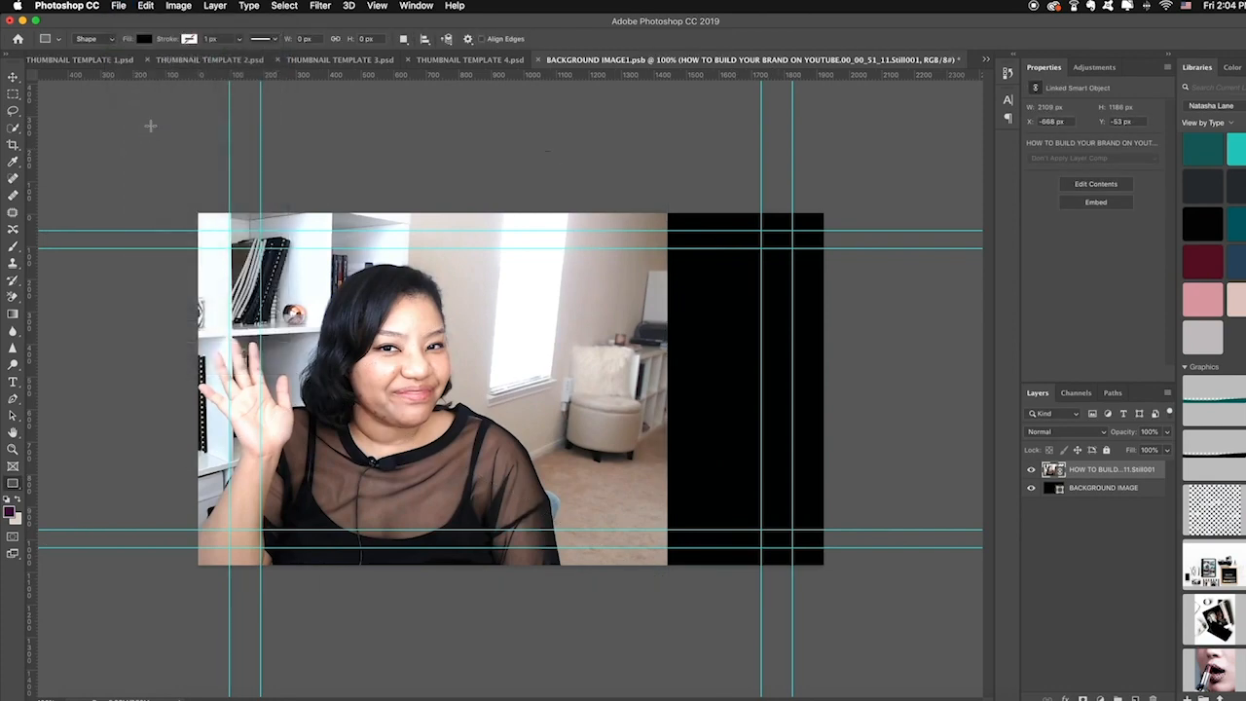
{"action": "left_click", "coordinate": [85, 61]}
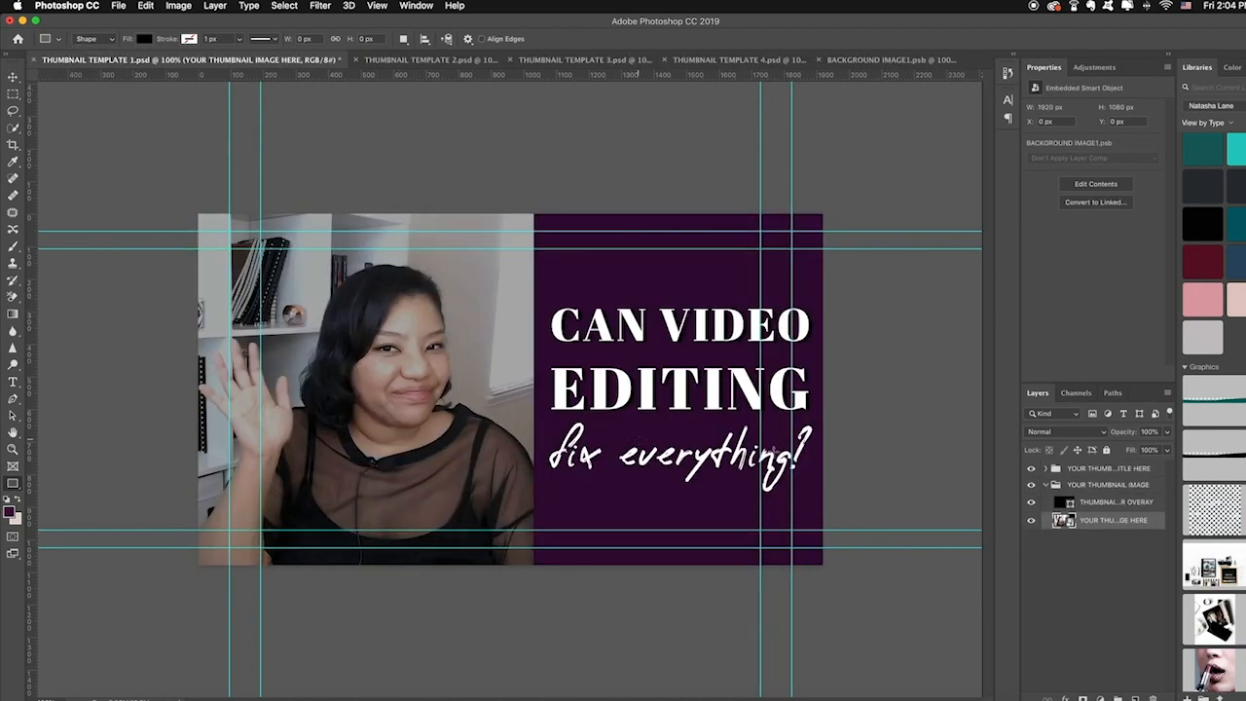
Hide and show the thumbnail color overlay layer to compare the photo with and without it.
{"action": "double_click", "coordinate": [1113, 502]}
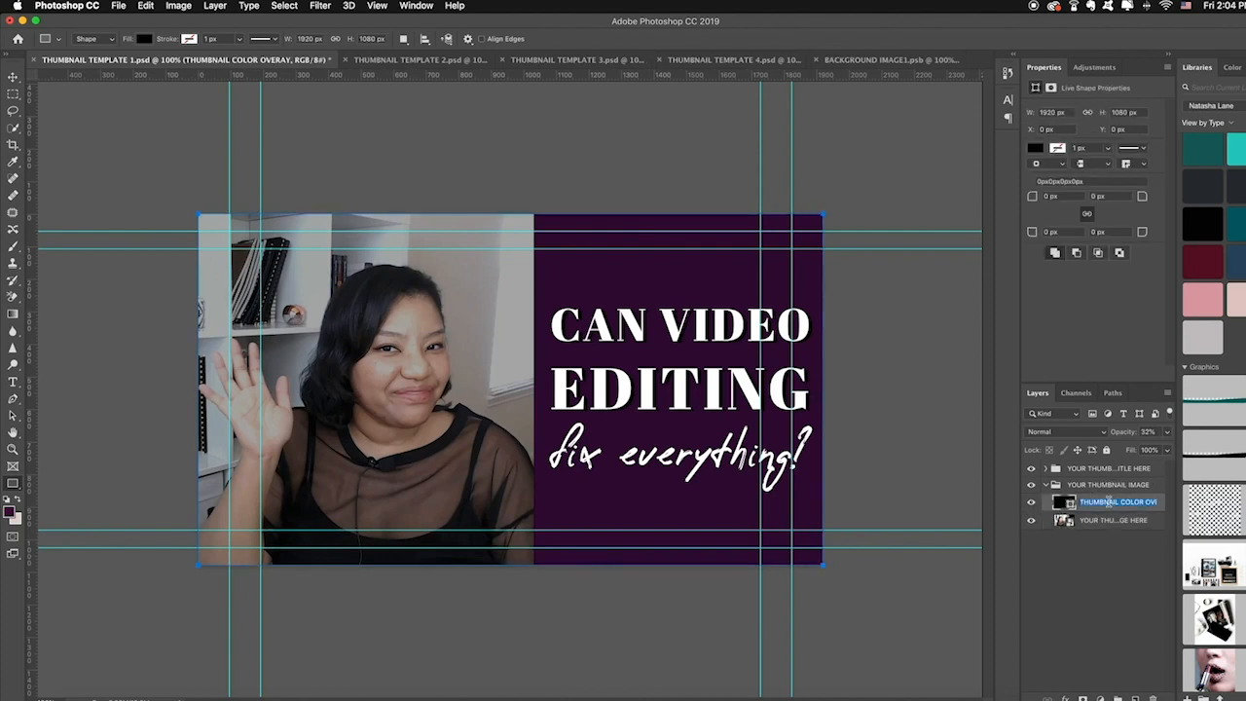
{"action": "left_click", "coordinate": [1032, 502]}
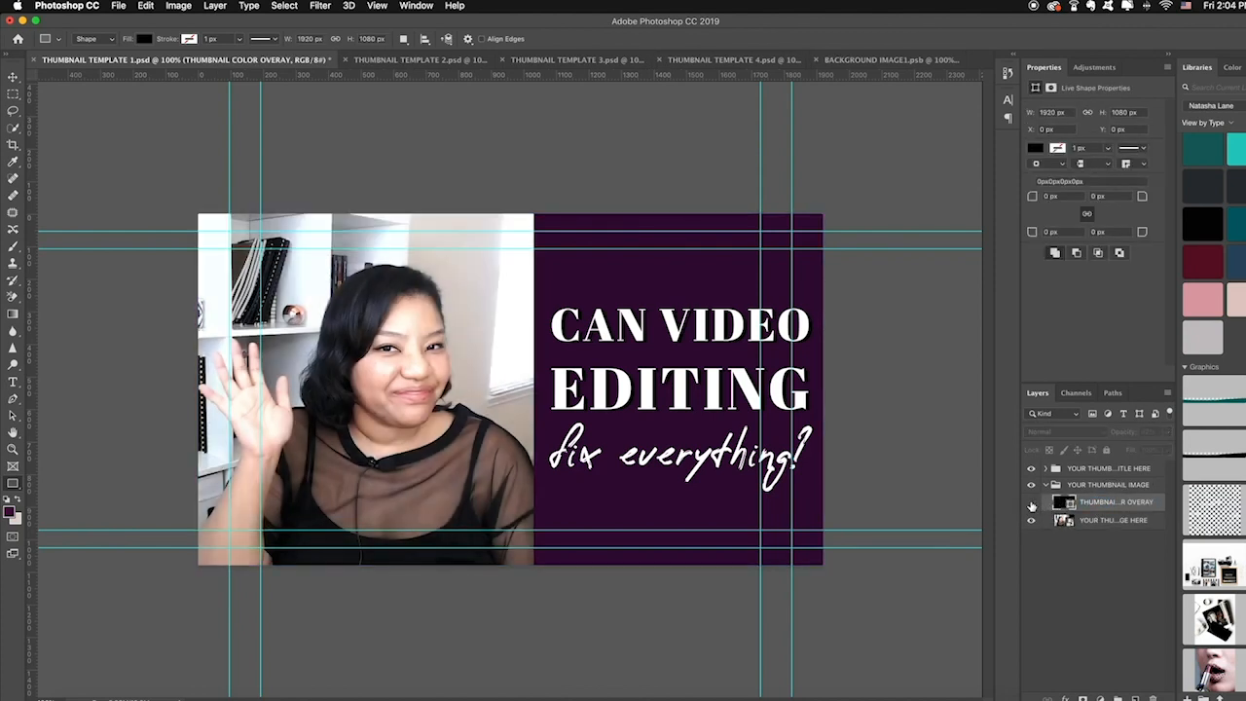
{"action": "left_click", "coordinate": [1032, 502]}
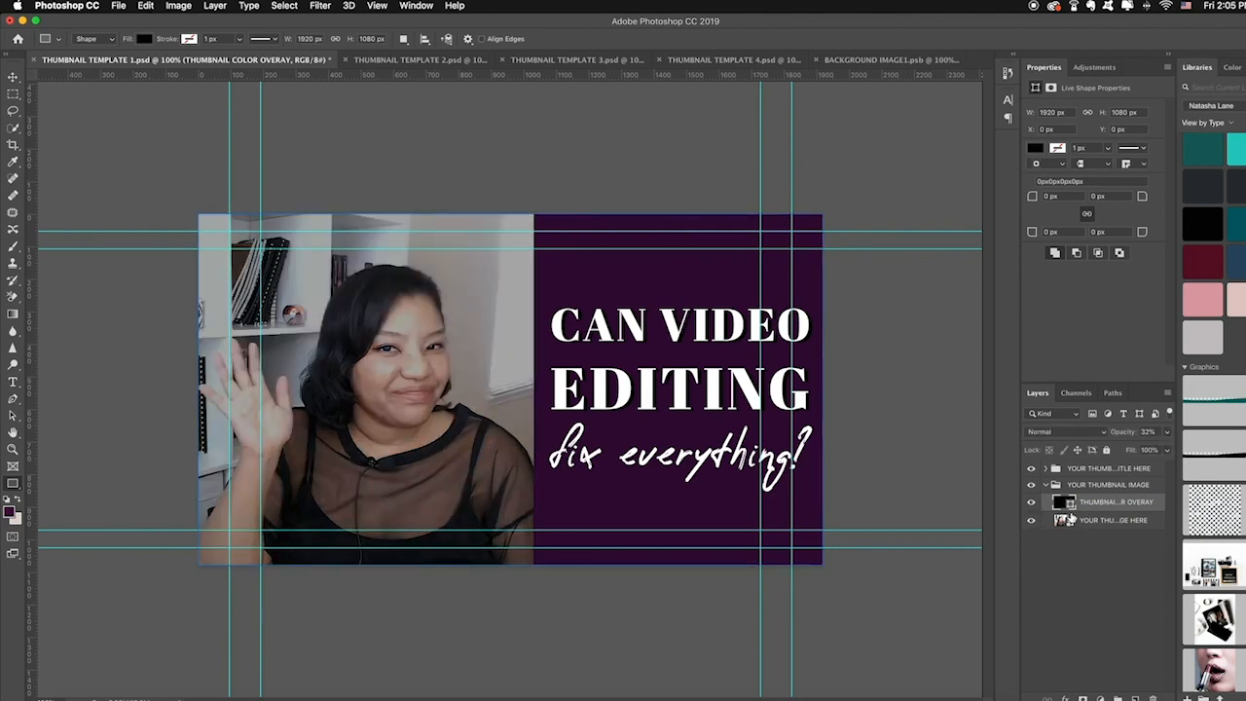
Try a near-black color, #101211, for the thumbnail color overlay.
{"action": "double_click", "coordinate": [1063, 503]}
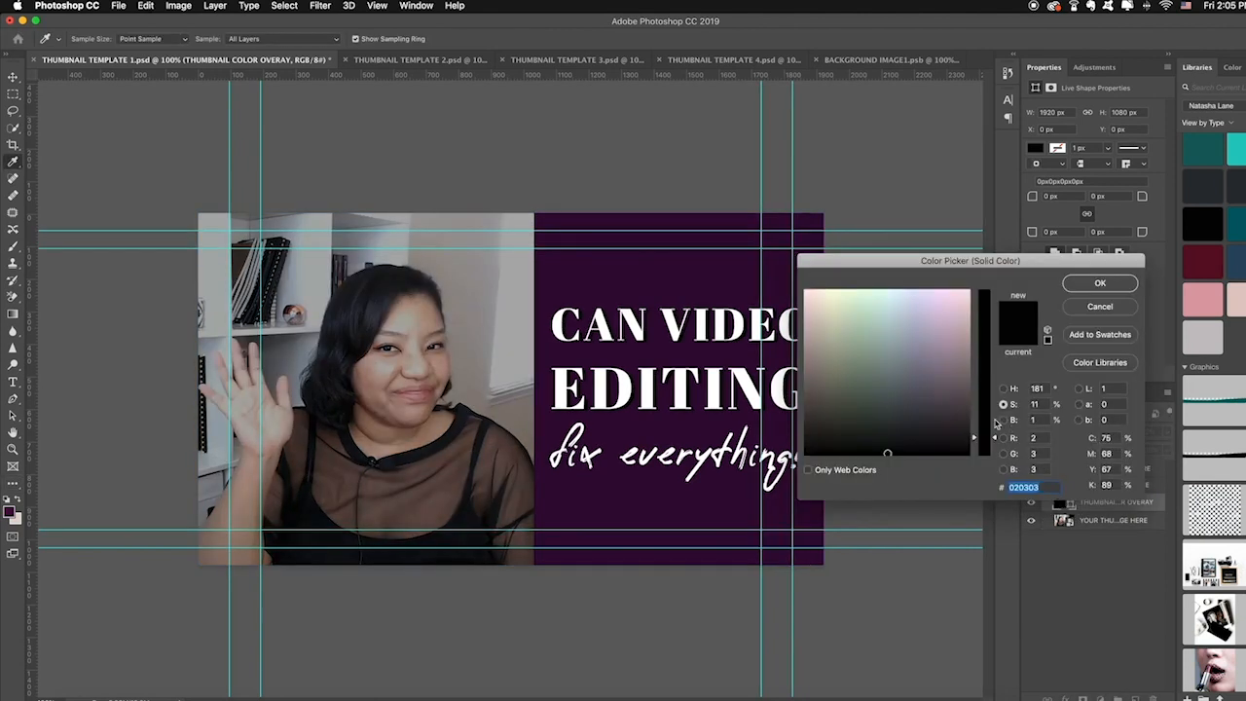
{"action": "left_click", "coordinate": [956, 355]}
{"action": "mouse_move", "coordinate": [955, 354]}
{"action": "left_mouse_down"}
{"action": "mouse_move", "coordinate": [960, 309]}
{"action": "mouse_move", "coordinate": [926, 328]}
{"action": "mouse_move", "coordinate": [917, 416]}
{"action": "mouse_move", "coordinate": [871, 444]}
{"action": "left_mouse_up"}
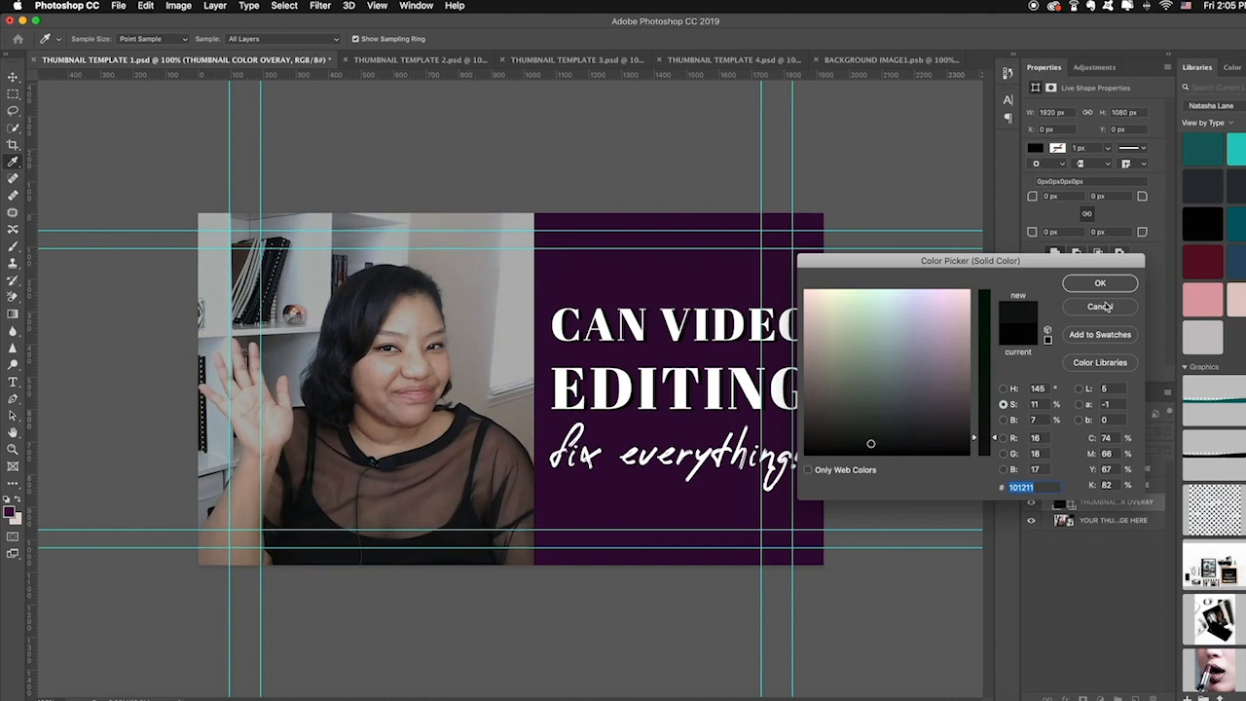
{"action": "left_click", "coordinate": [1101, 308]}
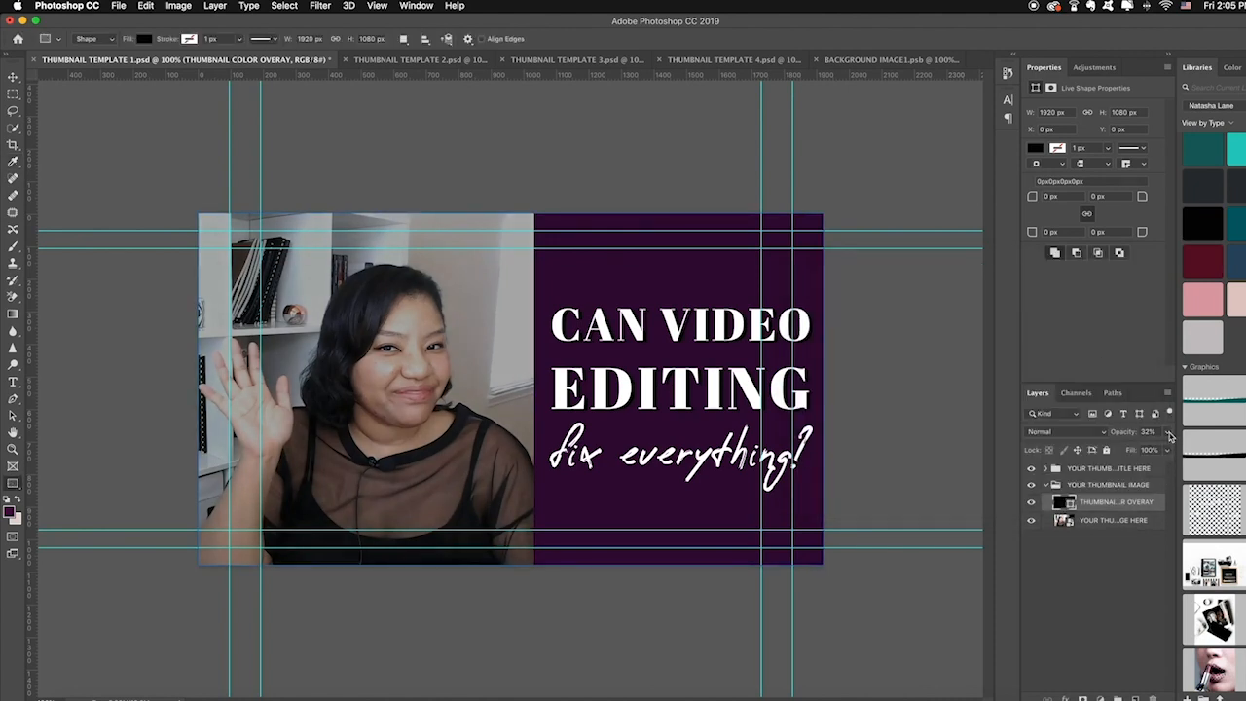
Try adjusting the opacity of the thumbnail color overlay layer and deselect the layer.
{"action": "left_click", "coordinate": [1169, 435]}
{"action": "mouse_move", "coordinate": [1125, 450]}
{"action": "left_mouse_down"}
{"action": "mouse_move", "coordinate": [1158, 449]}
{"action": "mouse_move", "coordinate": [1125, 450]}
{"action": "left_mouse_up"}
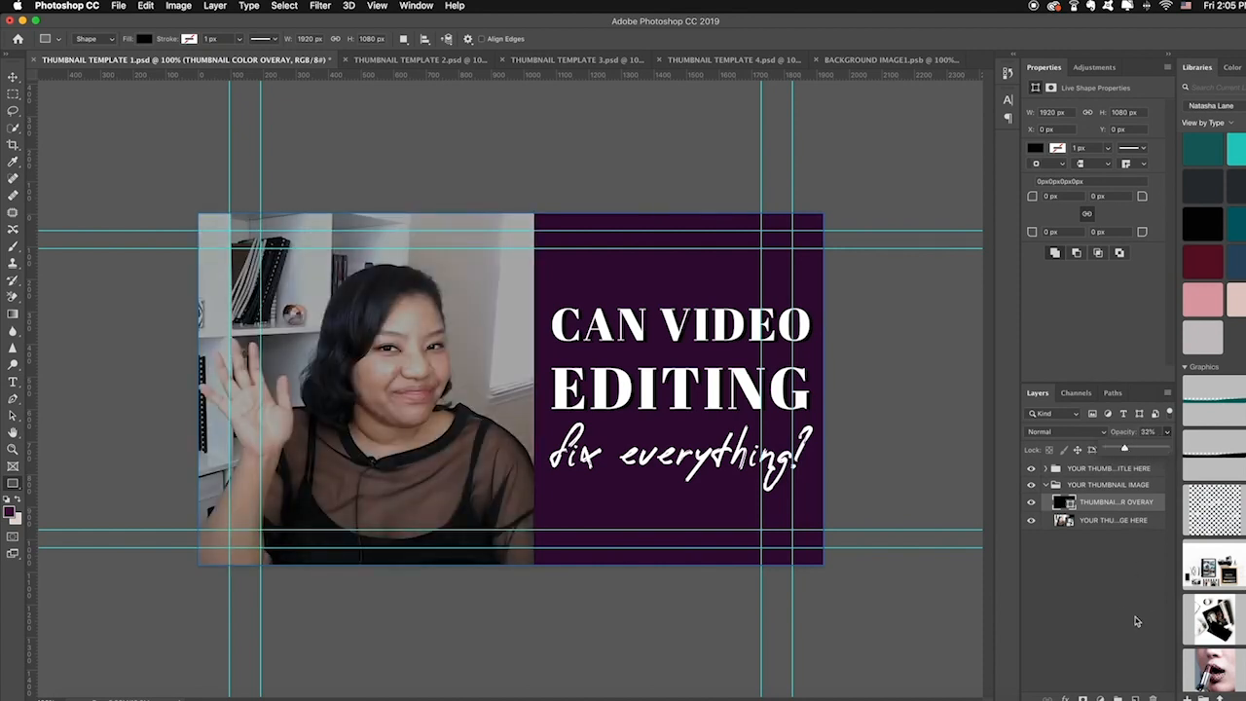
{"action": "left_click", "coordinate": [1112, 676]}
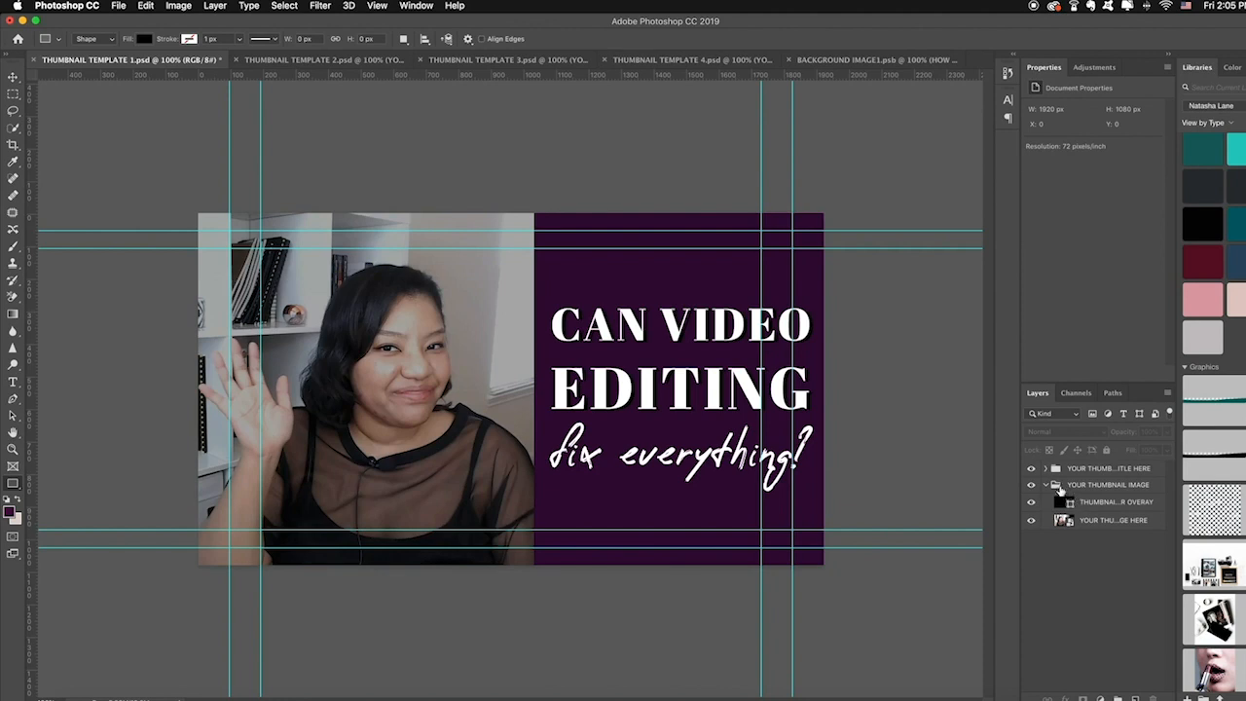
Collapse the thumbnail image group and expand the thumbnail title group in the layer list.
{"action": "left_click", "coordinate": [1046, 484]}
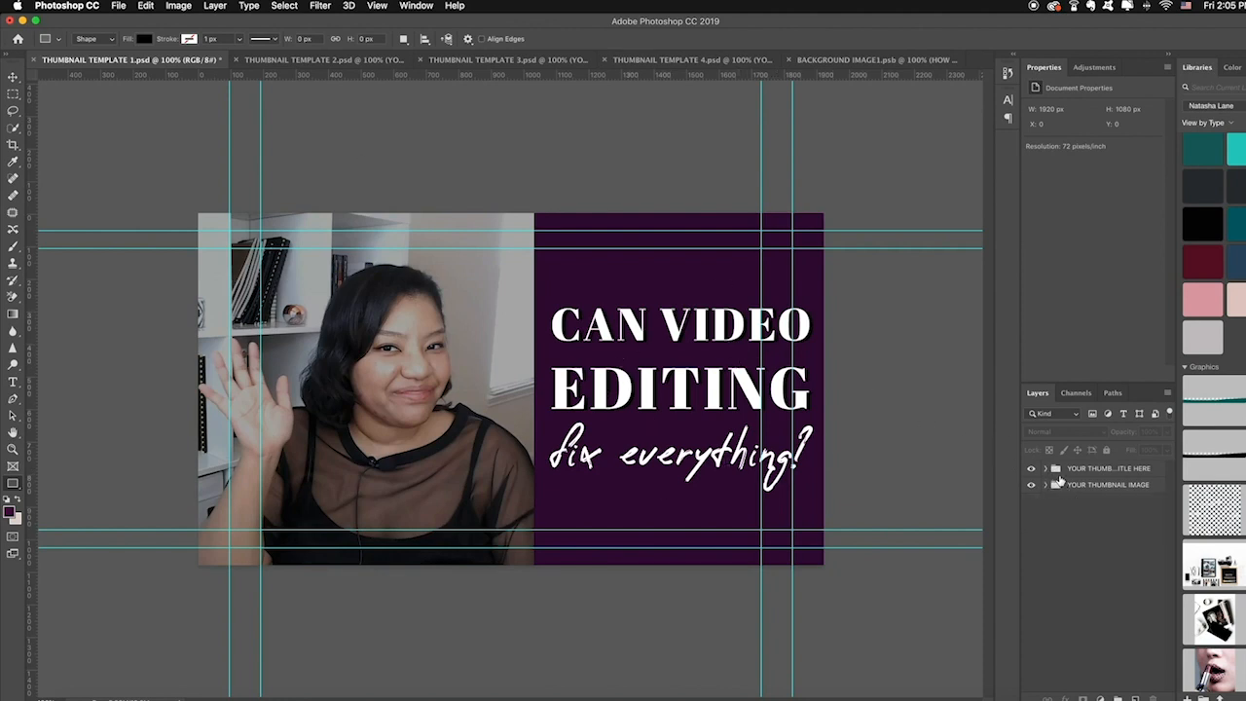
{"action": "left_click", "coordinate": [1087, 472]}
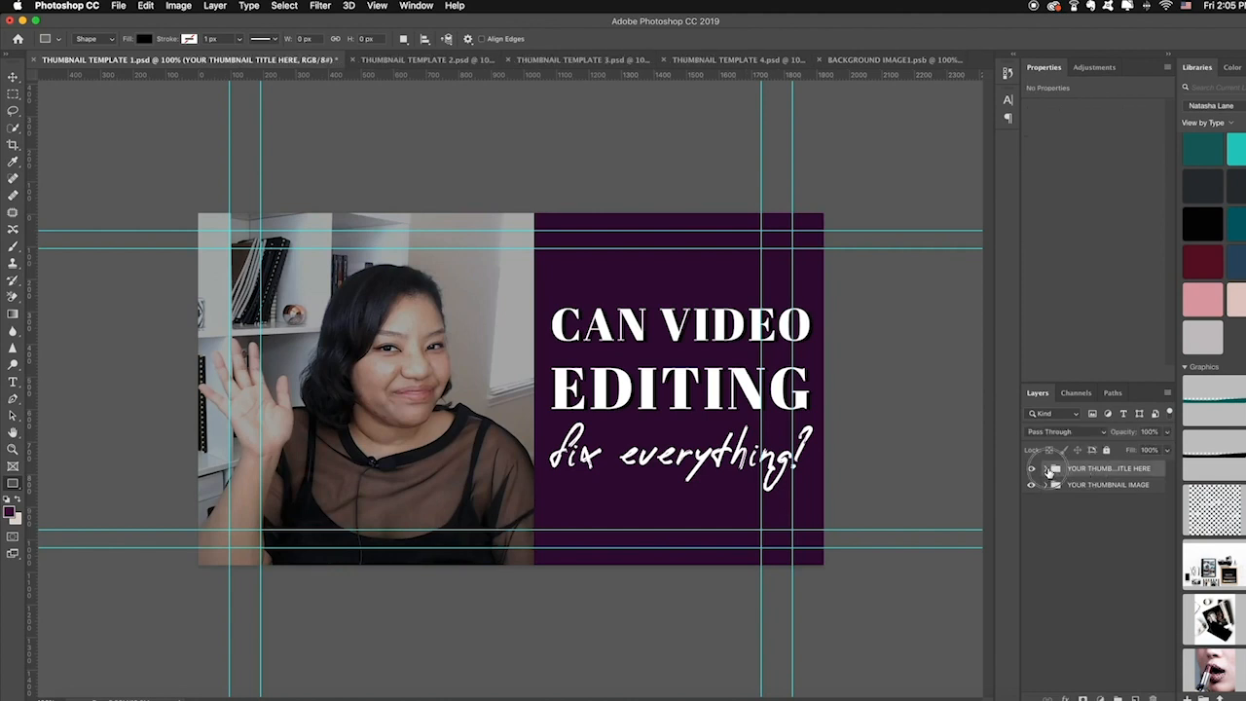
{"action": "left_click", "coordinate": [1047, 470]}
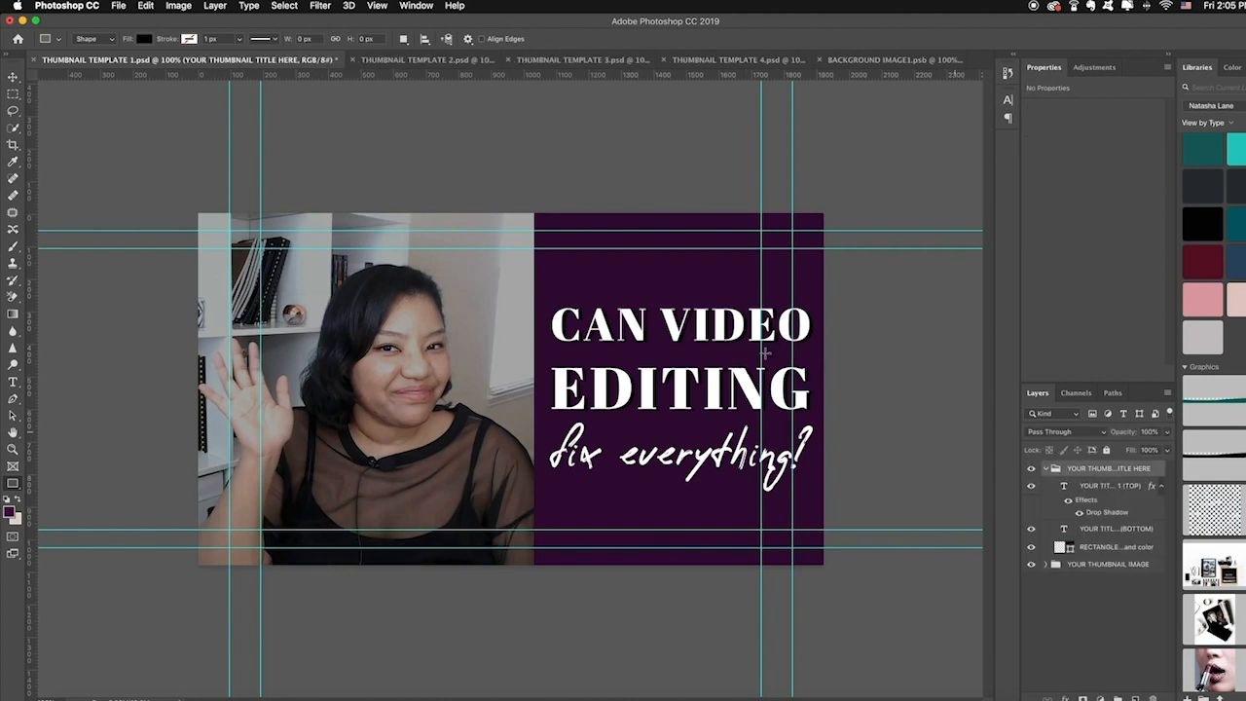
Hide and show the top and bottom title text layers in turn to check which words each one holds.
{"action": "left_click", "coordinate": [1031, 486]}
{"action": "left_click", "coordinate": [1031, 487]}
{"action": "left_click", "coordinate": [1031, 528]}
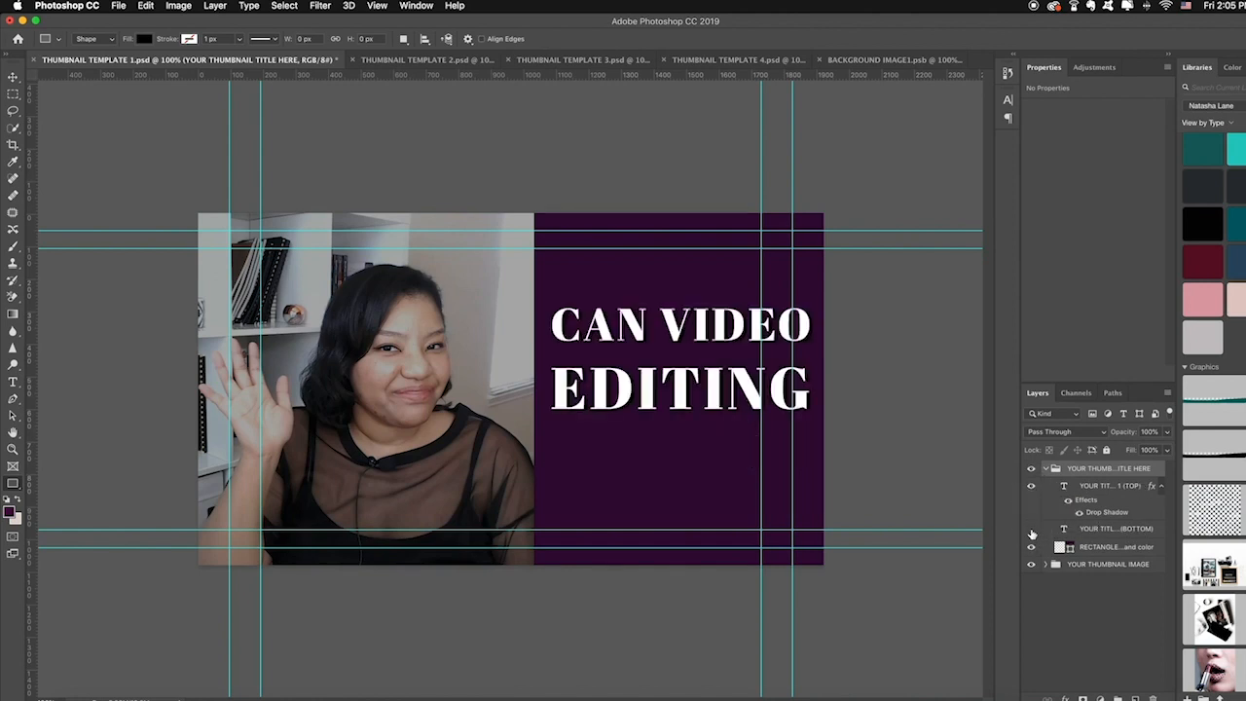
{"action": "left_click", "coordinate": [1031, 529]}
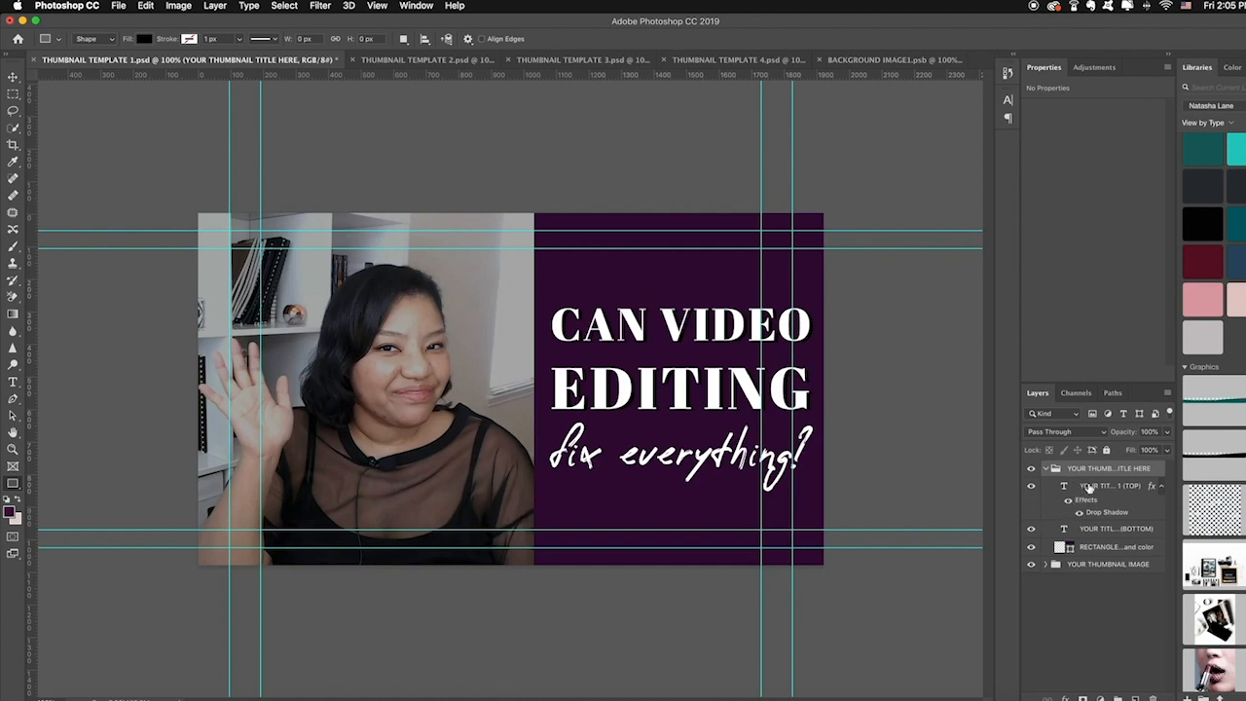
Replace the text of the top title layer with "FLAT ABS".
{"action": "left_click", "coordinate": [1078, 496]}
{"action": "double_click", "coordinate": [1064, 485]}
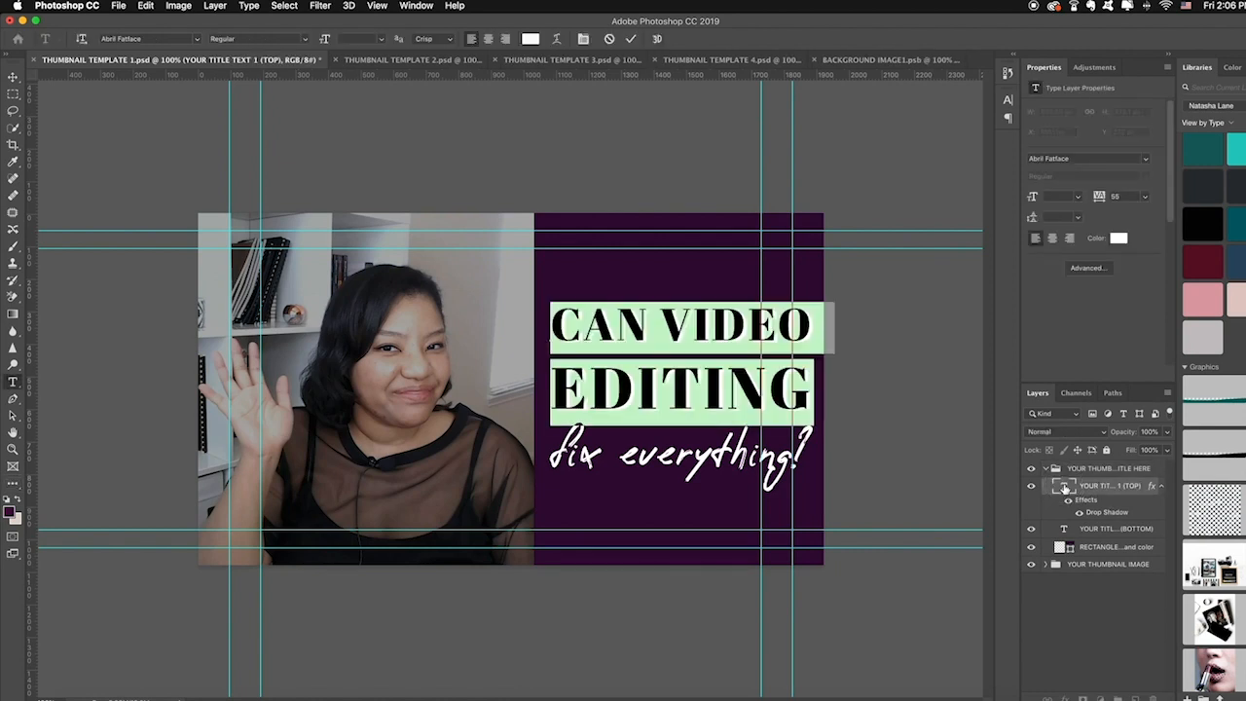
{"action": "double_click", "coordinate": [1062, 486]}
{"action": "type", "text": "F"}
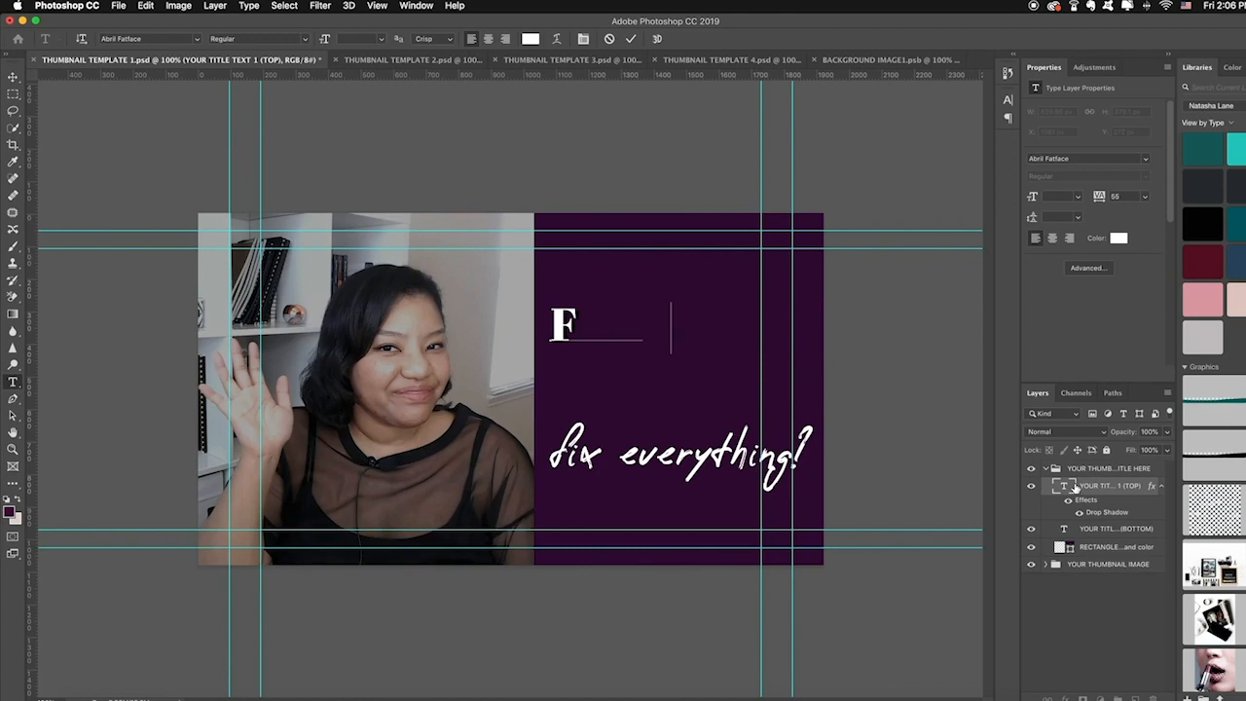
{"action": "type", "text": "LAT ABS"}
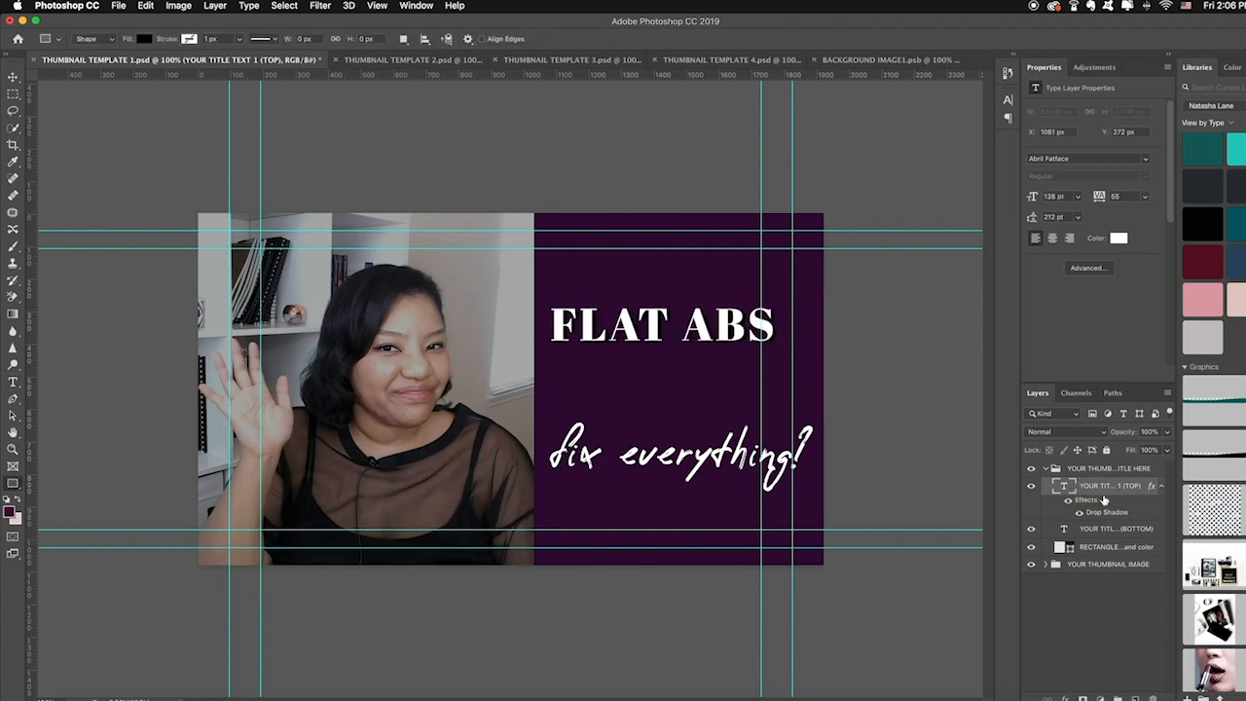
Set the top title's font to Acumin Variable Concept Regular and its size to about 166 pt.
{"action": "double_click", "coordinate": [1063, 486]}
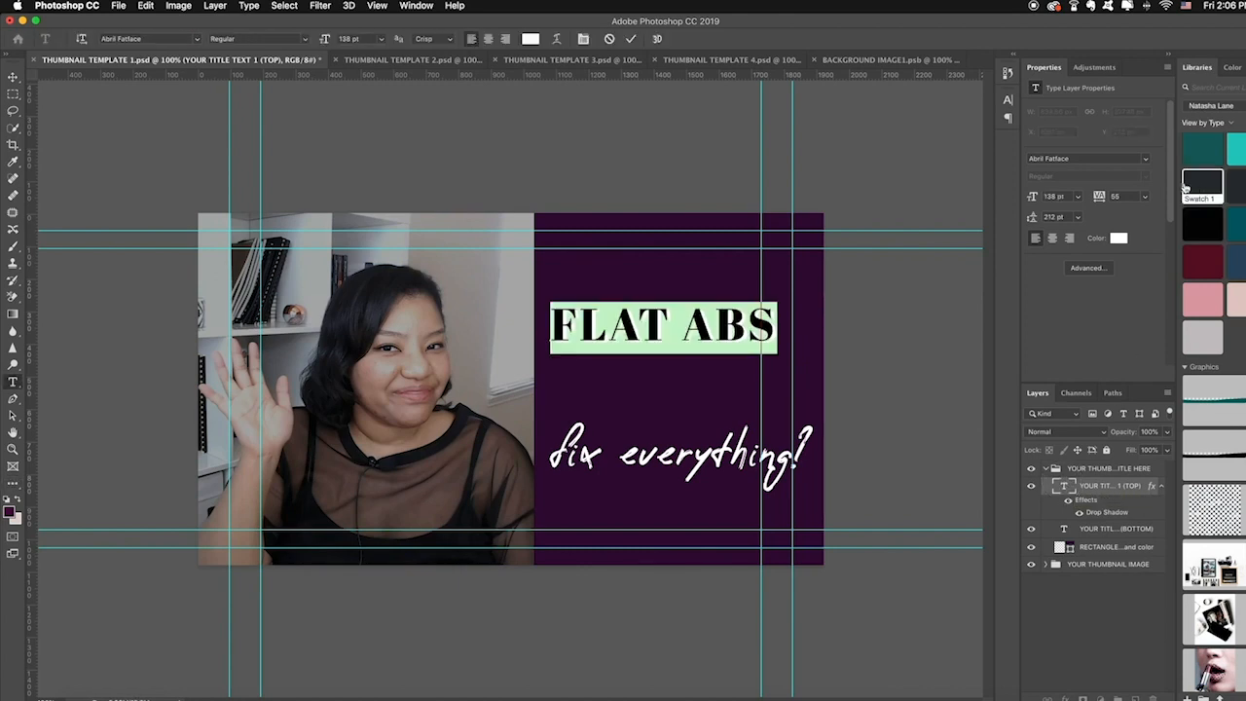
{"action": "left_click", "coordinate": [1146, 163]}
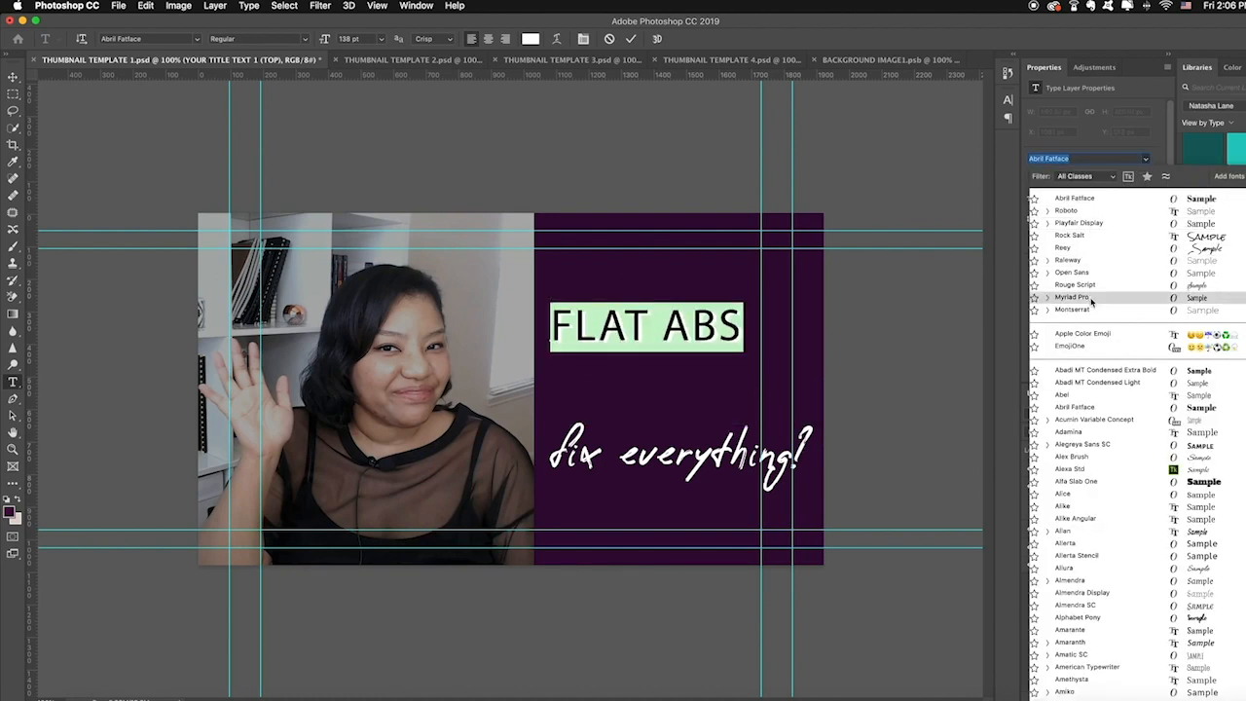
{"action": "left_click", "coordinate": [1103, 419]}
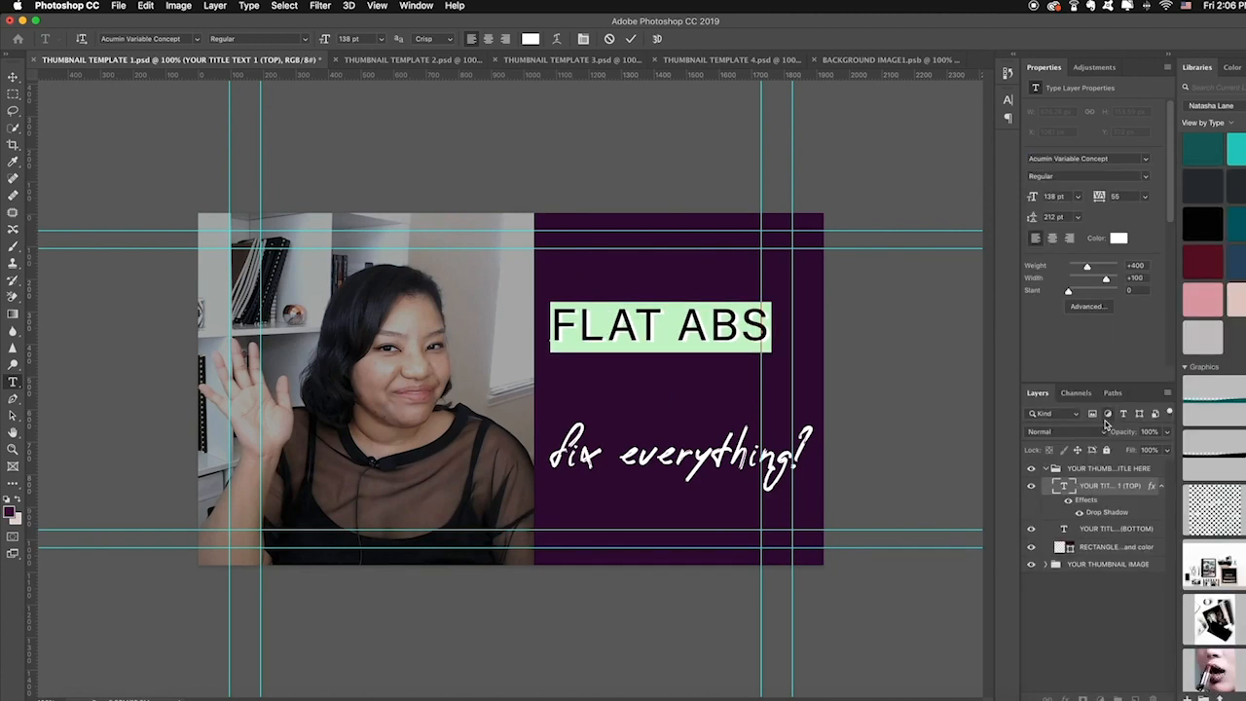
{"action": "left_click", "coordinate": [1078, 196]}
{"action": "left_click", "coordinate": [1078, 241]}
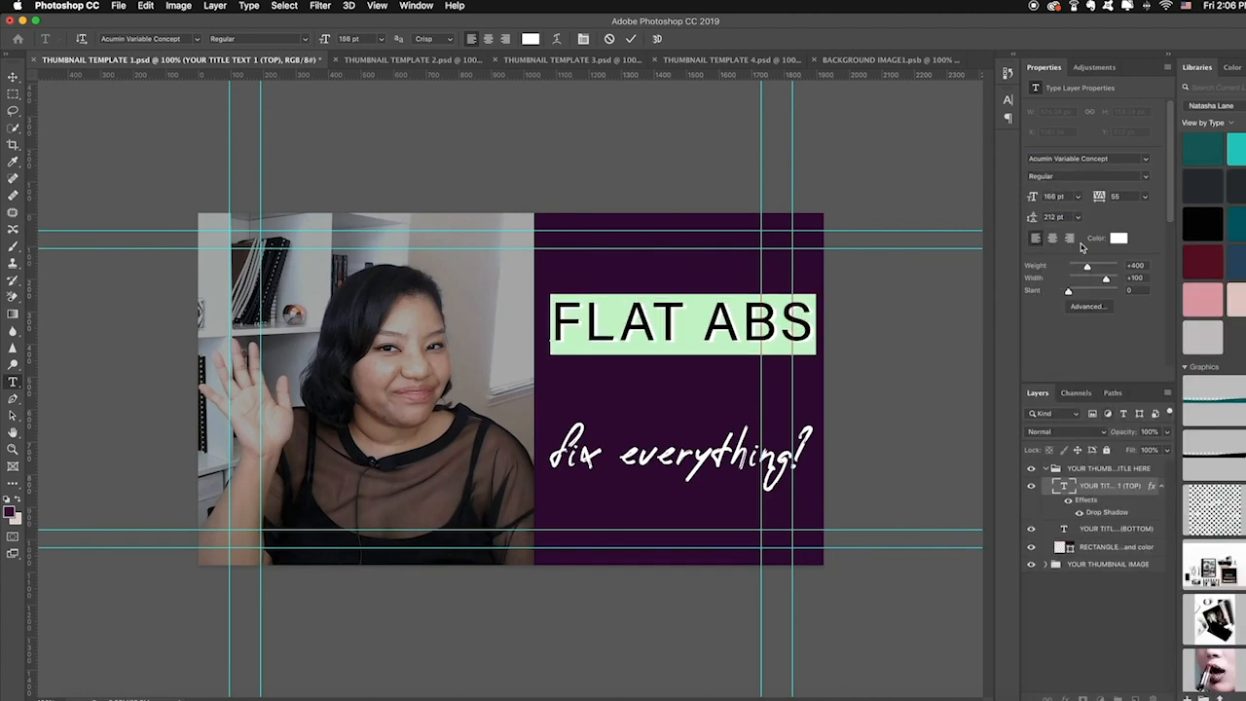
Finish editing the top title and replace the bottom title layer's text with "in 5 minutes".
{"action": "left_click", "coordinate": [958, 467]}
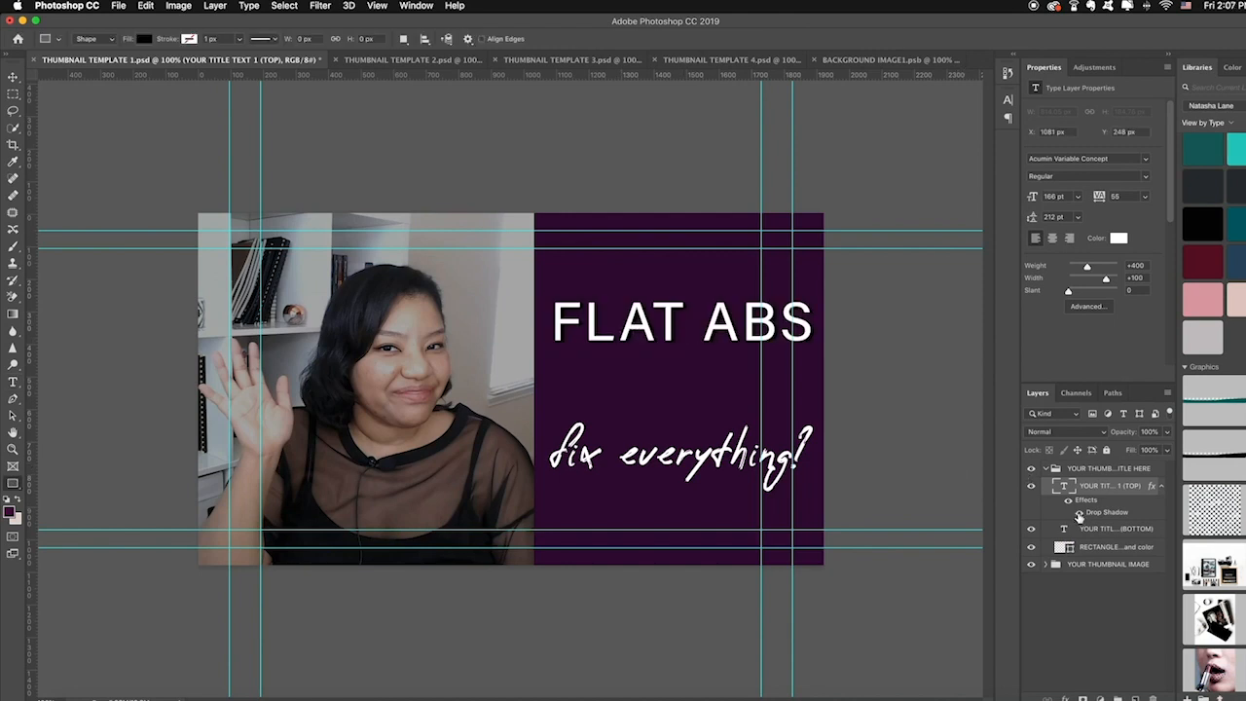
{"action": "left_click", "coordinate": [1079, 513]}
{"action": "double_click", "coordinate": [1064, 529]}
{"action": "type", "text": "i"}
{"action": "type", "text": "n"}
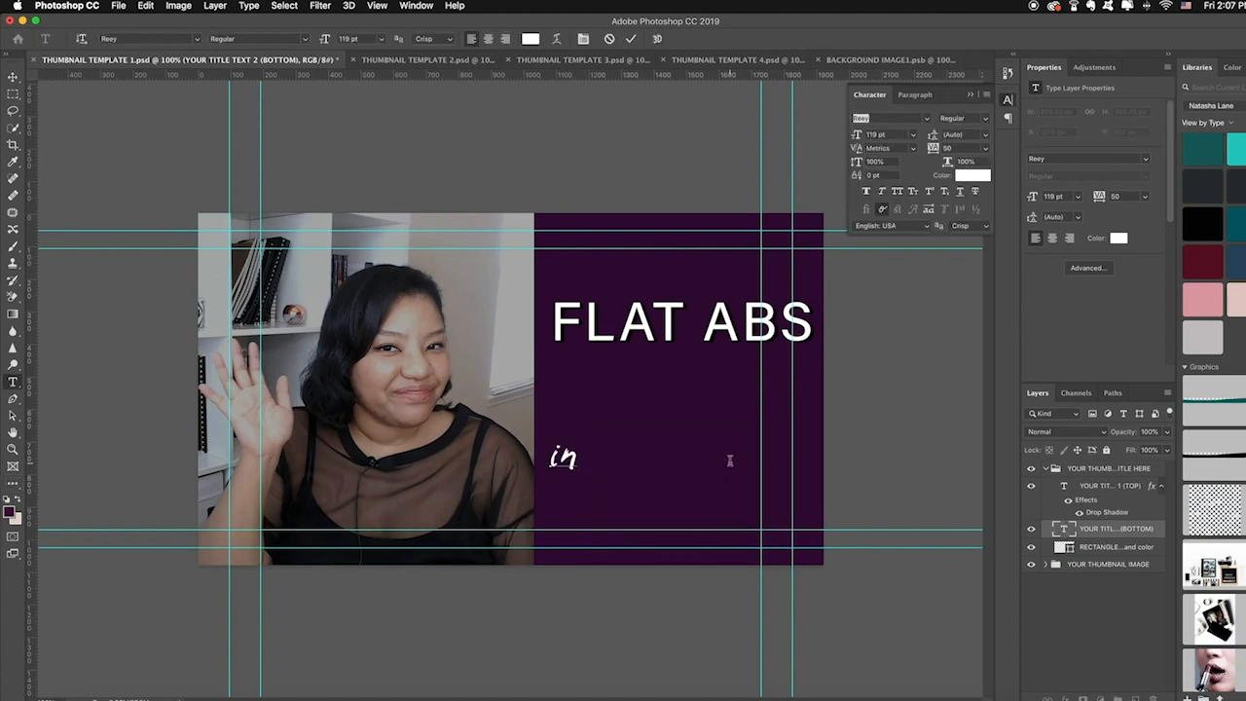
{"action": "type", "text": " 5 min"}
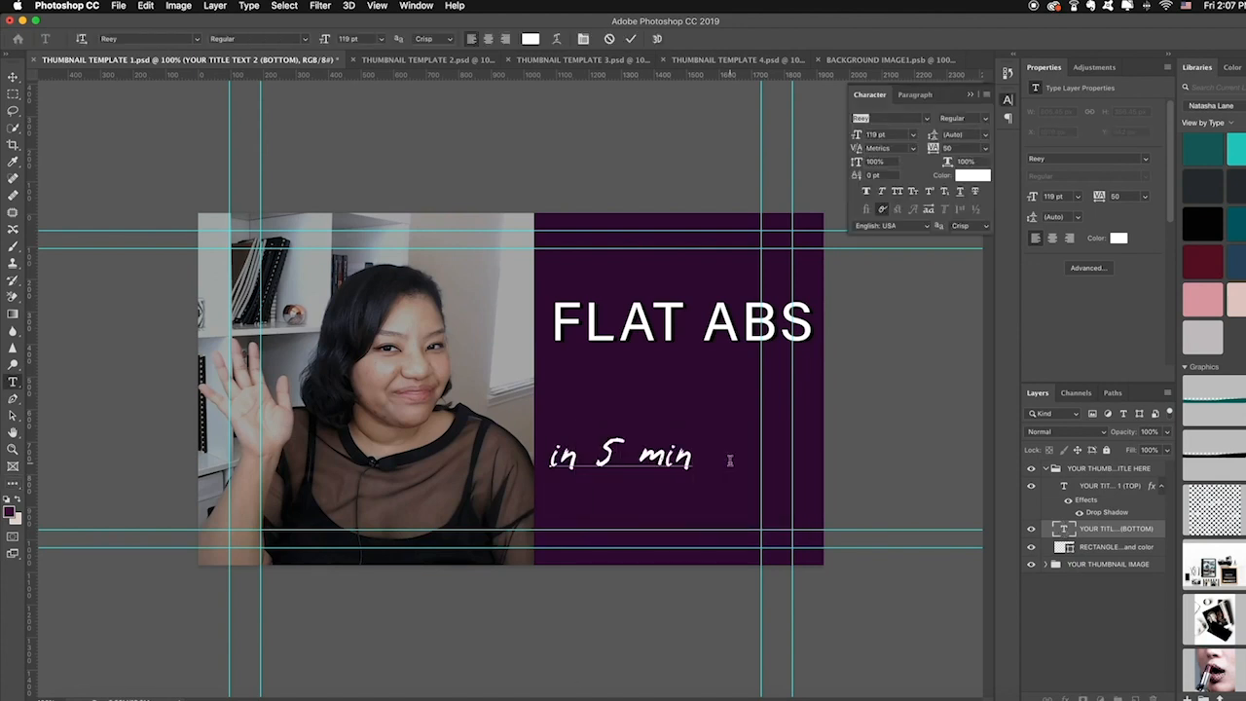
{"action": "type", "text": "utese"}
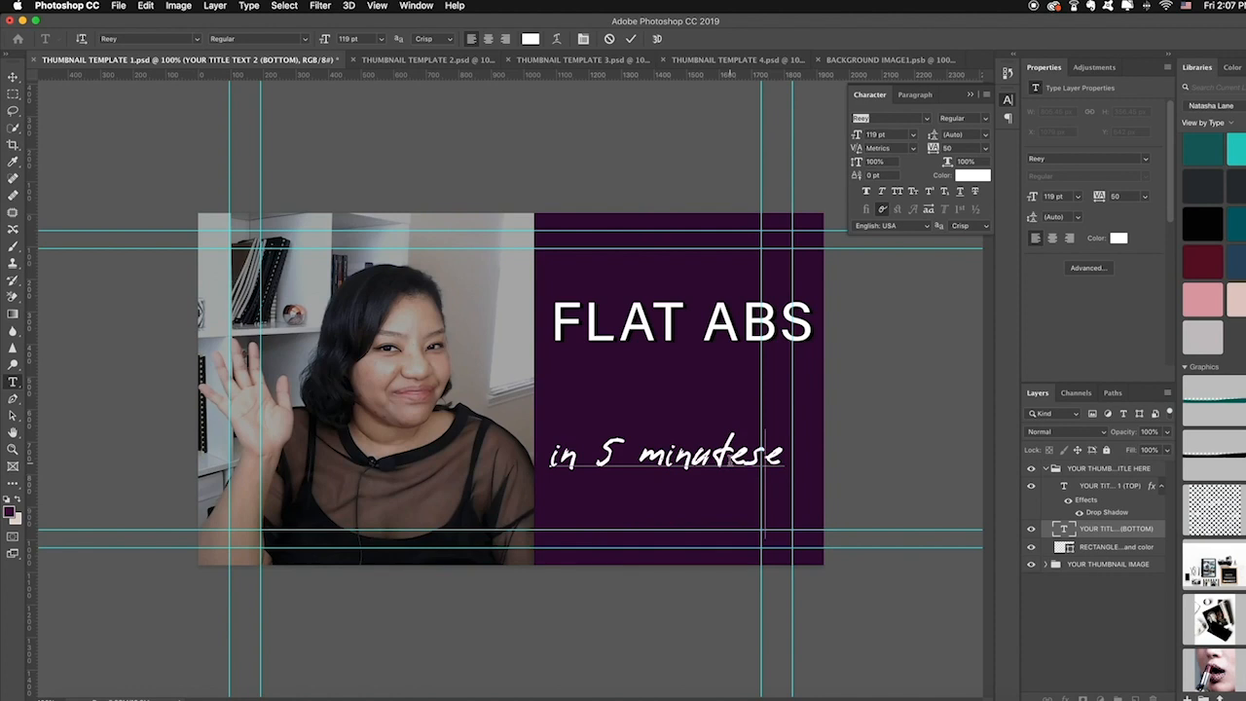
{"action": "key", "text": "BackSpace"}
{"action": "key", "text": "BackSpace"}
{"action": "key", "text": "BackSpace"}
{"action": "type", "text": "e"}
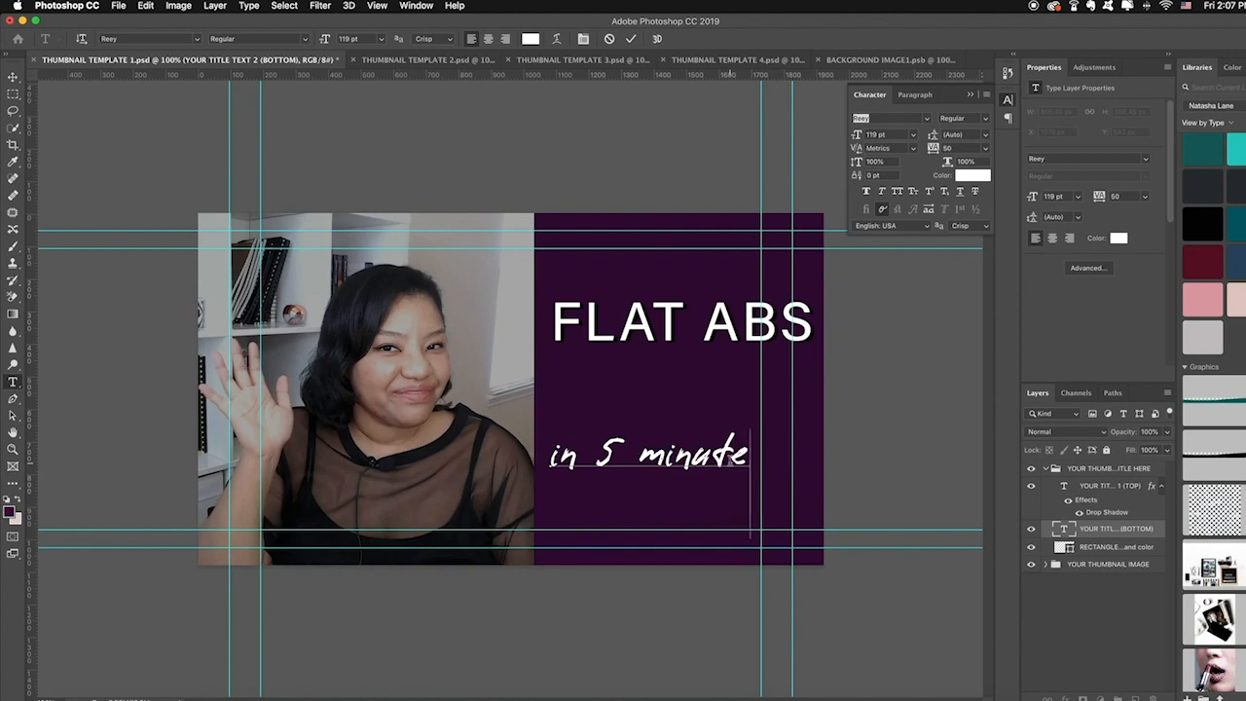
{"action": "type", "text": "s"}
Set the whole bottom title's font to Abril Fatface and its size to about 131 pt.
{"action": "key", "text": "ctrl+a"}
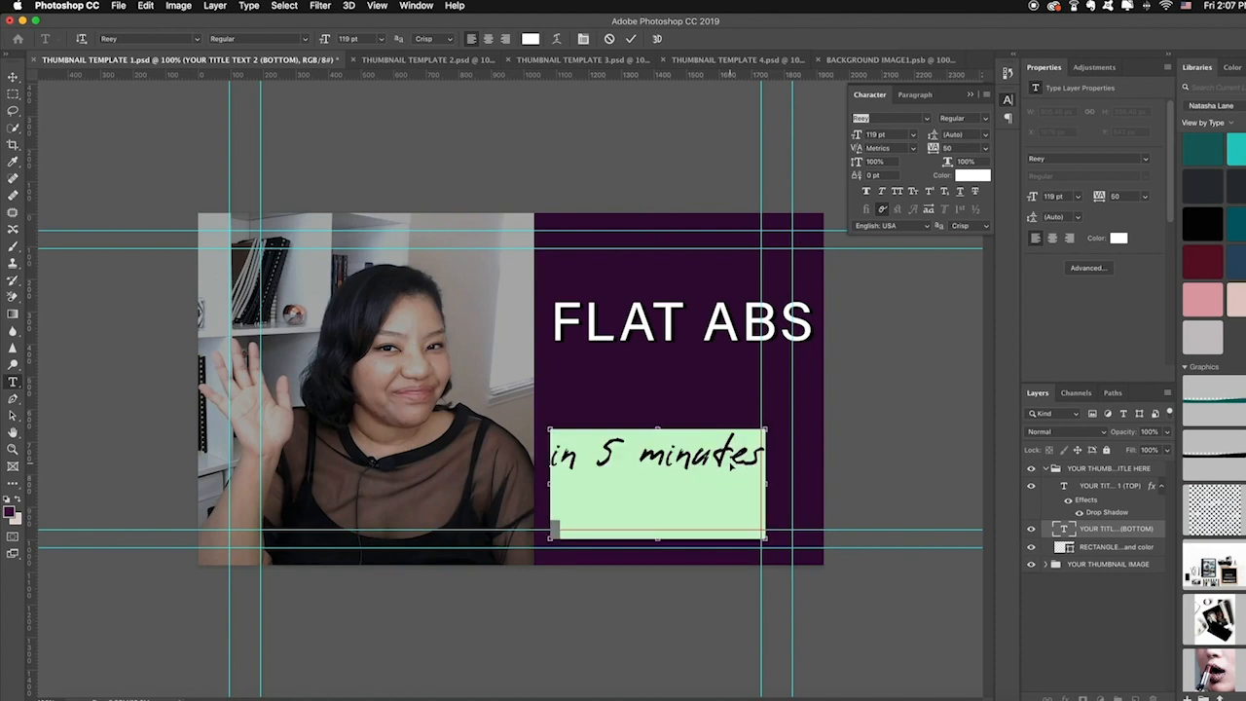
{"action": "left_click", "coordinate": [1147, 160]}
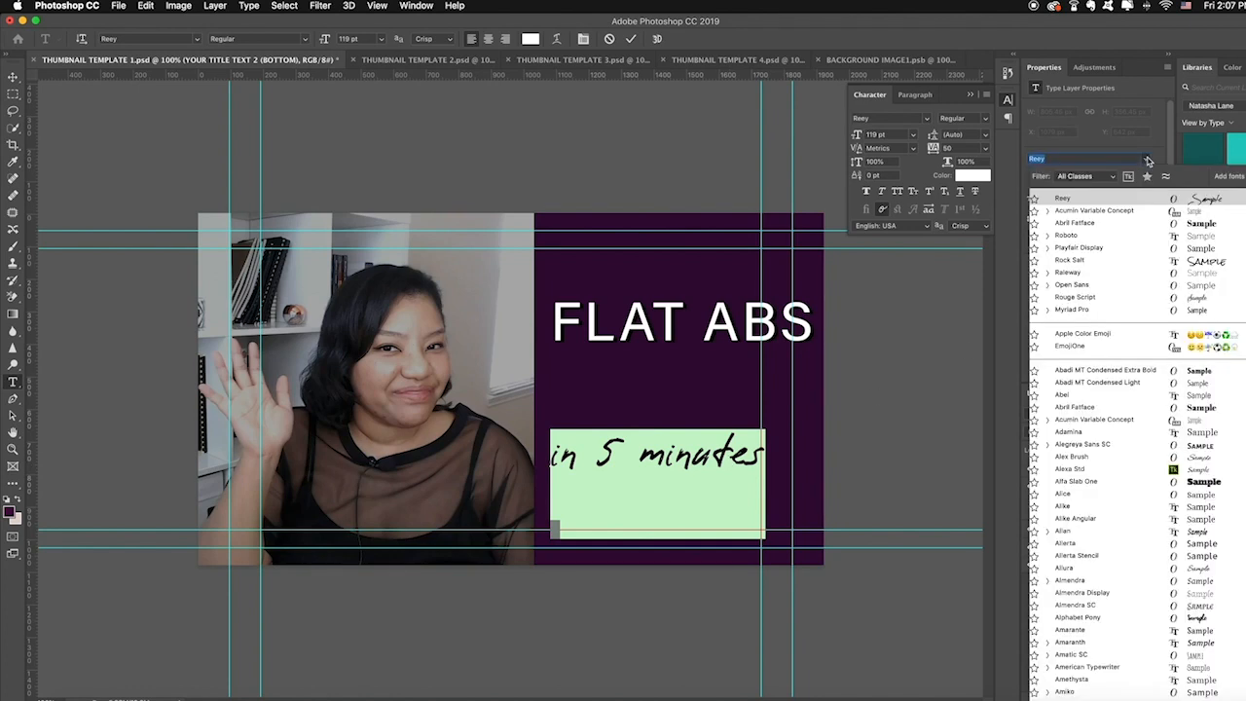
{"action": "left_click", "coordinate": [1101, 223]}
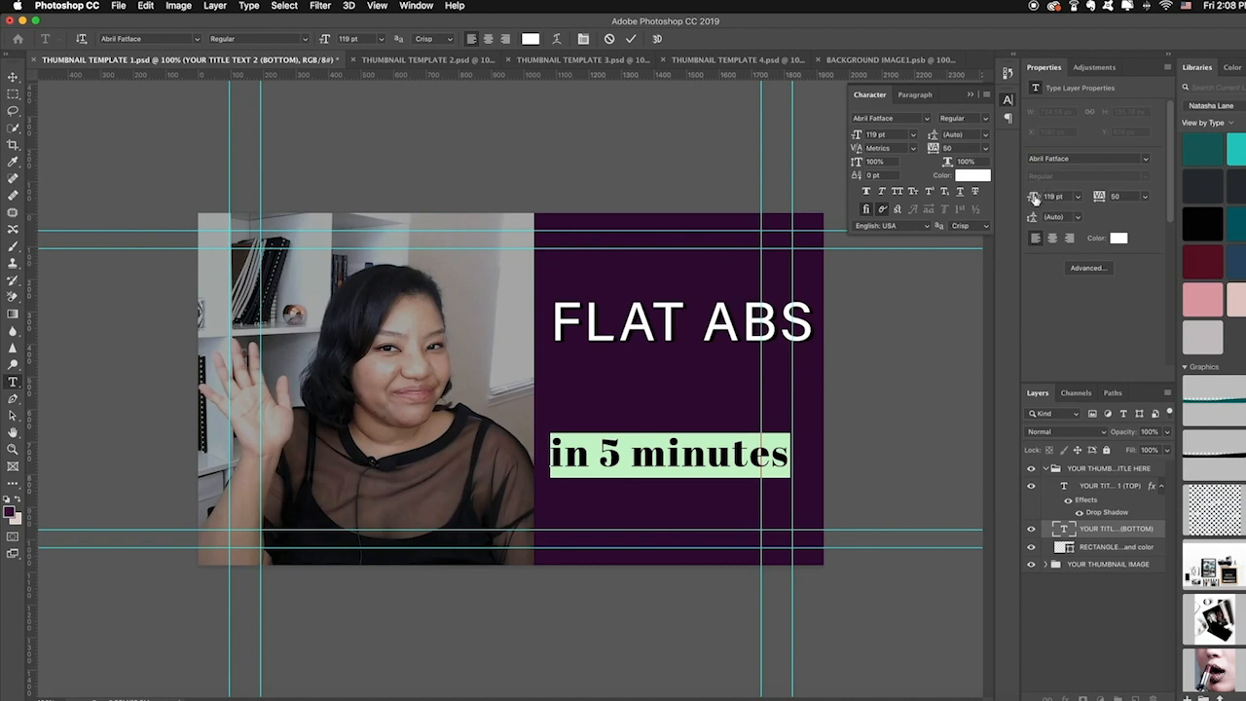
{"action": "left_click_drag", "start_coordinate": [1034, 197], "coordinate": [1043, 199]}
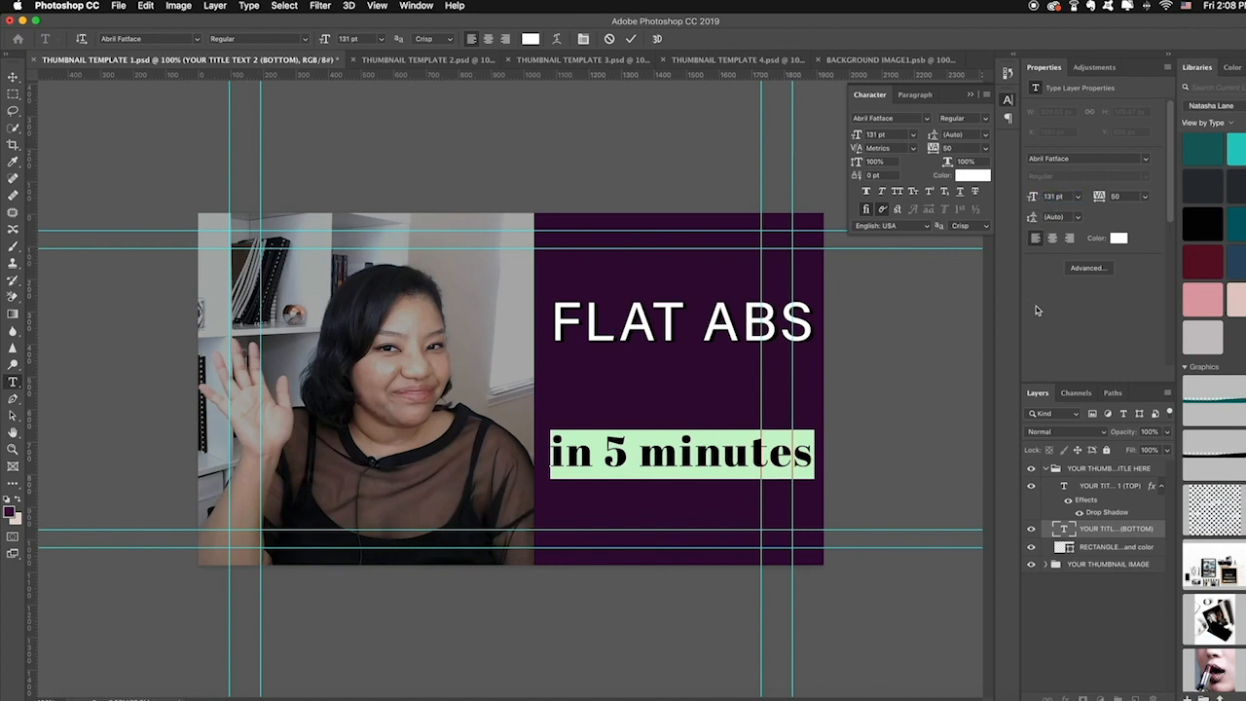
{"action": "left_click", "coordinate": [1083, 593]}
{"action": "left_click", "coordinate": [1083, 591]}
{"action": "key", "text": "u"}
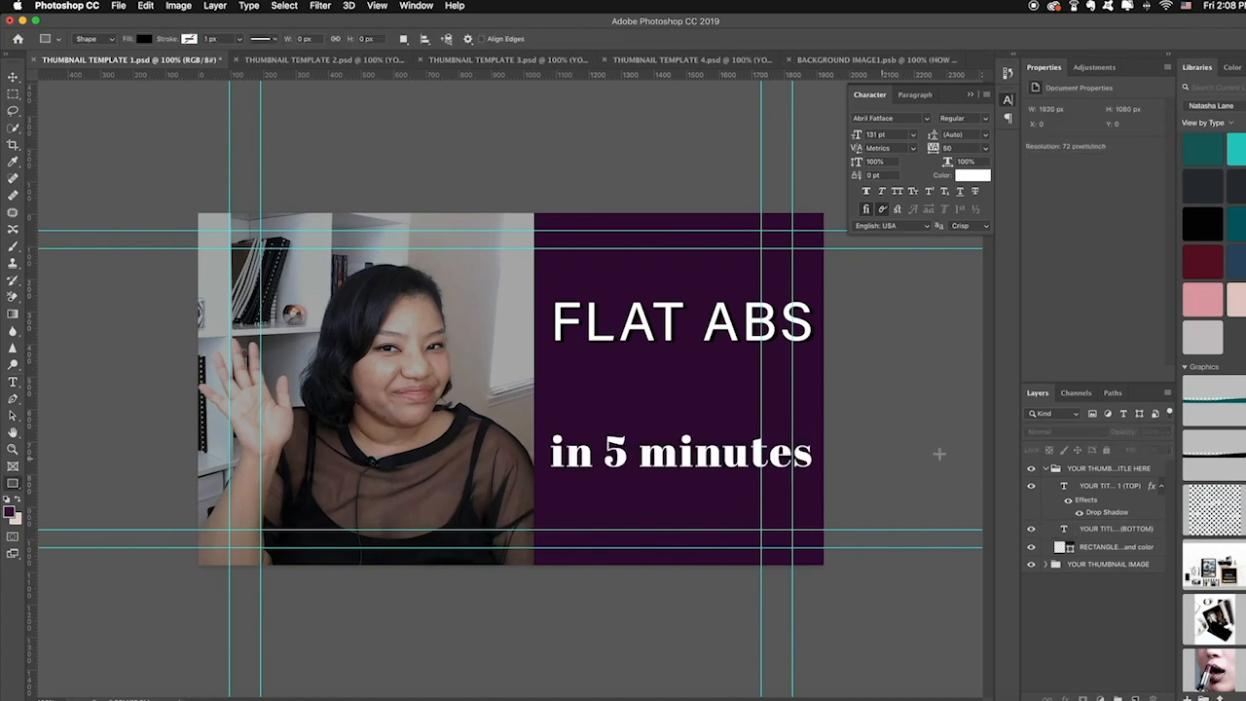
Move the top title down and the bottom title up so both lines sit close together midway down the rectangle.
{"action": "left_click", "coordinate": [1087, 487]}
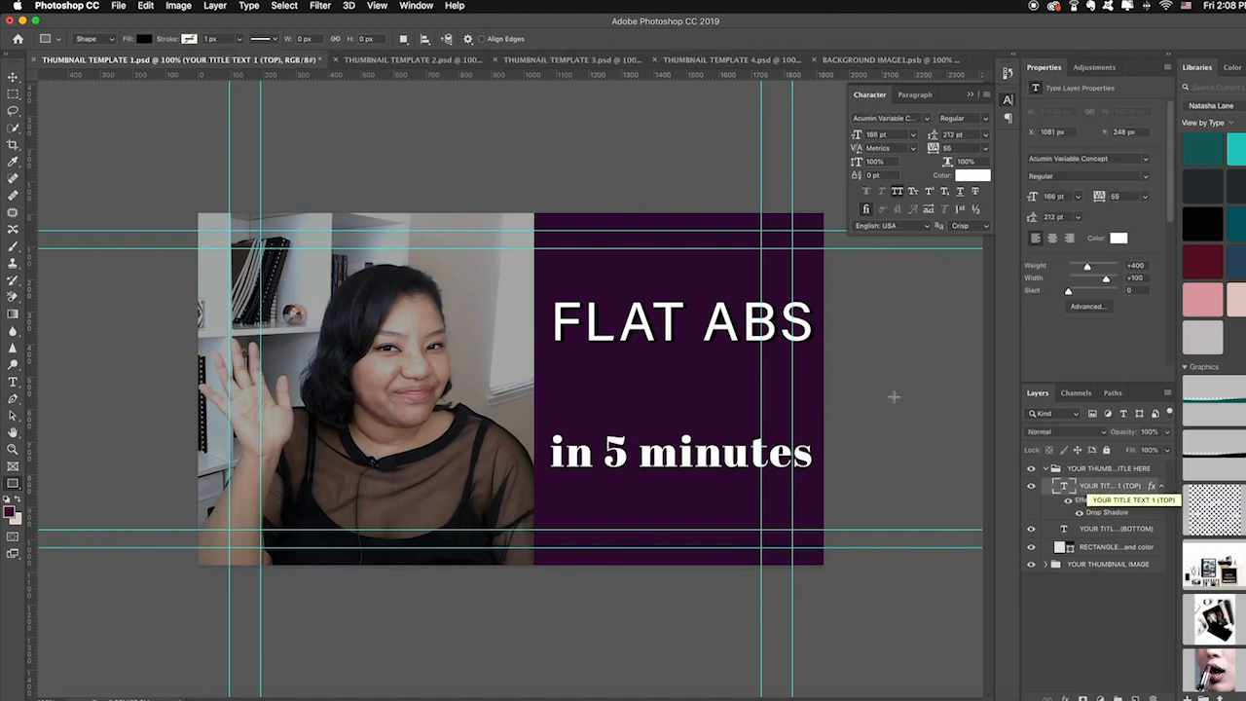
{"action": "left_click", "coordinate": [15, 76]}
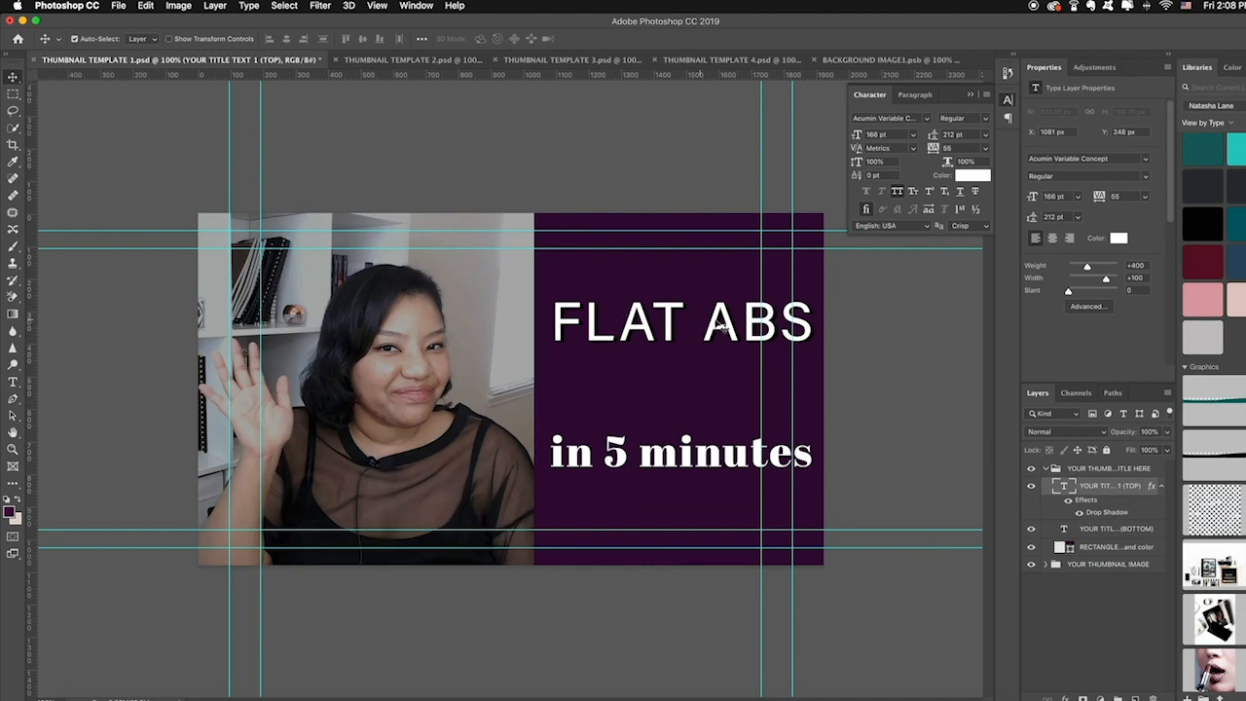
{"action": "left_click", "coordinate": [718, 339]}
{"action": "mouse_move", "coordinate": [718, 340]}
{"action": "left_mouse_down"}
{"action": "mouse_move", "coordinate": [735, 342]}
{"action": "mouse_move", "coordinate": [713, 366]}
{"action": "mouse_move", "coordinate": [715, 305]}
{"action": "mouse_move", "coordinate": [716, 355]}
{"action": "left_mouse_up"}
{"action": "left_click", "coordinate": [741, 421]}
{"action": "mouse_move", "coordinate": [742, 422]}
{"action": "left_mouse_down"}
{"action": "mouse_move", "coordinate": [705, 417]}
{"action": "mouse_move", "coordinate": [720, 417]}
{"action": "left_mouse_up"}
{"action": "left_click", "coordinate": [900, 424]}
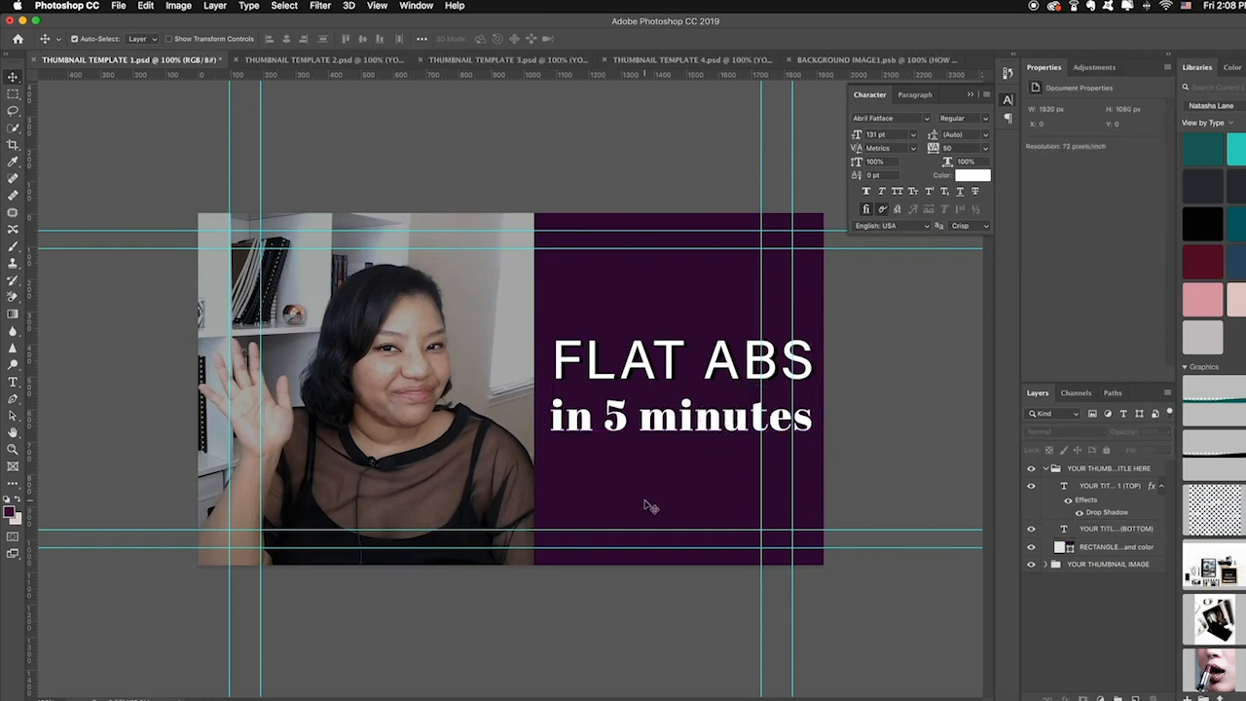
Change the fill color of the rectangle behind the title text to a yellow-green.
{"action": "double_click", "coordinate": [1060, 548]}
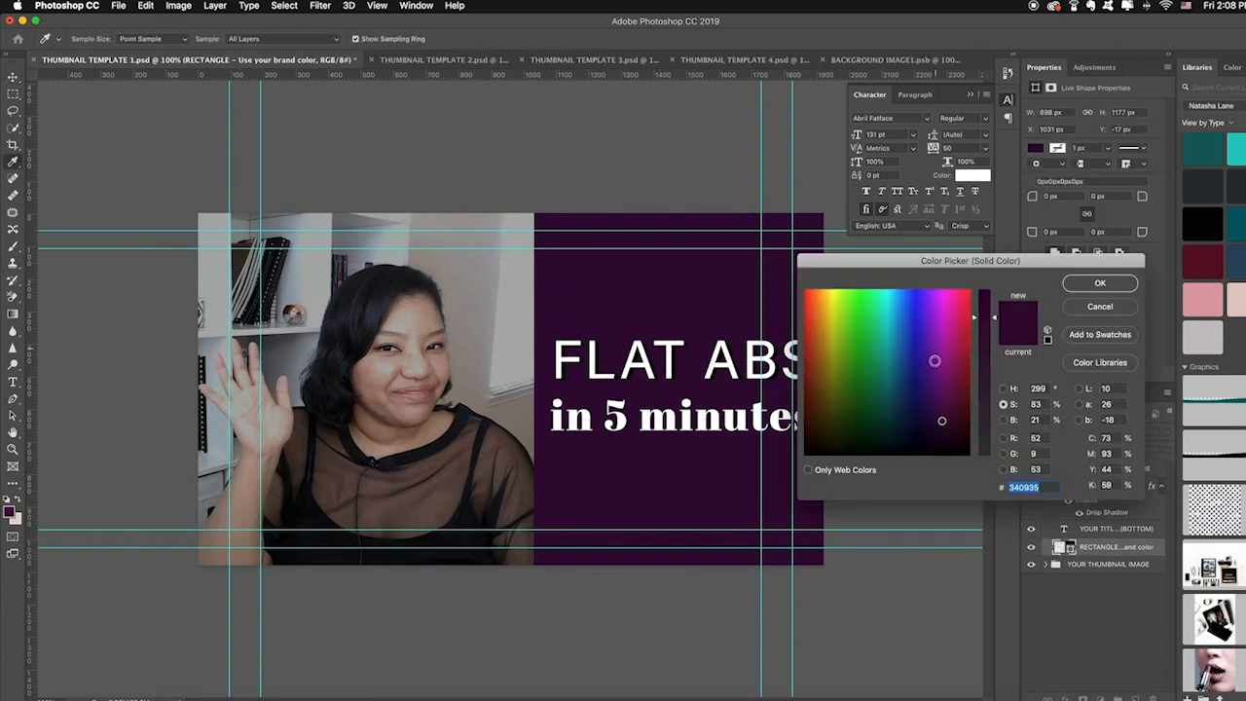
{"action": "left_click", "coordinate": [949, 361]}
{"action": "mouse_move", "coordinate": [949, 361]}
{"action": "left_mouse_down"}
{"action": "mouse_move", "coordinate": [936, 323]}
{"action": "mouse_move", "coordinate": [831, 318]}
{"action": "left_mouse_up"}
{"action": "left_click", "coordinate": [1093, 286]}
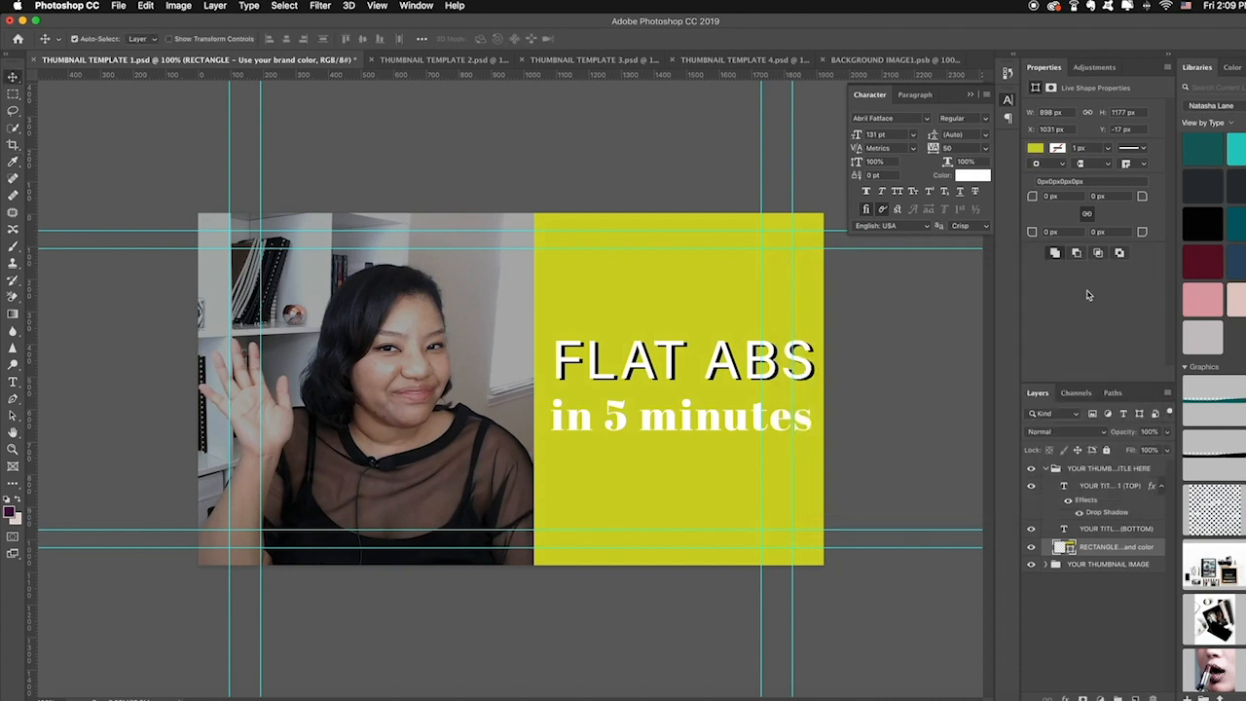
{"action": "double_click", "coordinate": [1103, 513]}
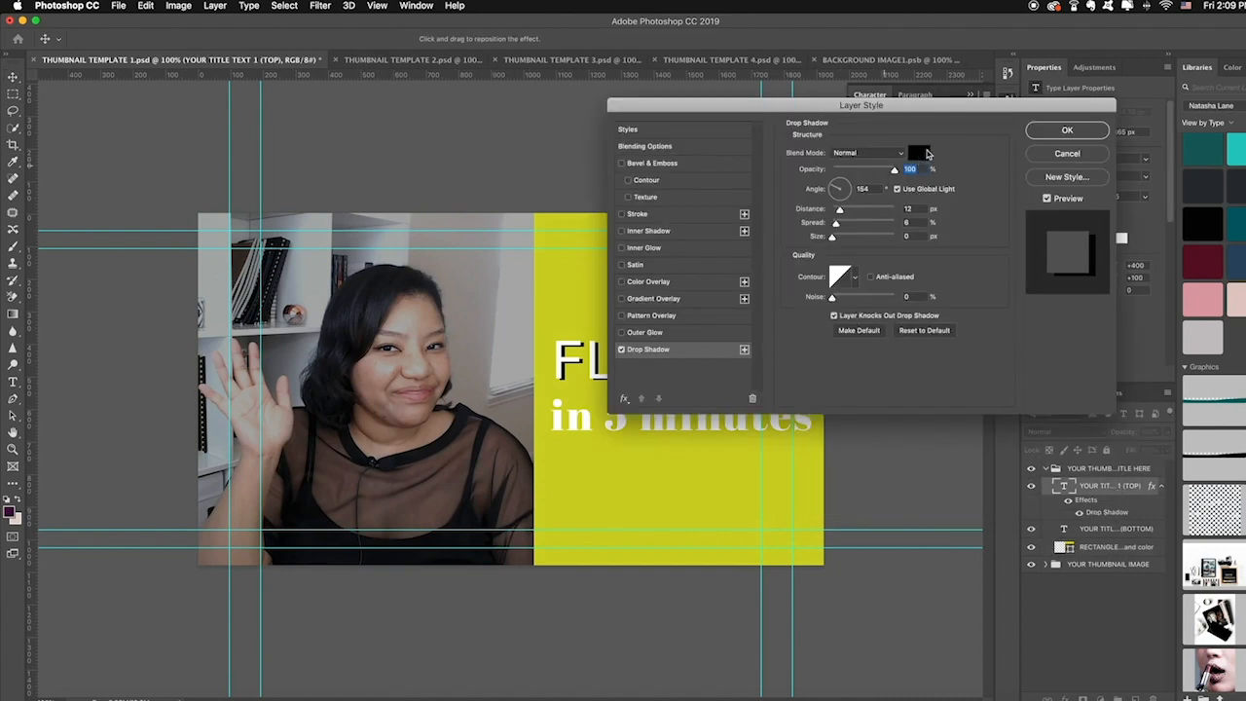
{"action": "left_click", "coordinate": [919, 153]}
{"action": "left_click", "coordinate": [1100, 307]}
{"action": "left_click", "coordinate": [1066, 156]}
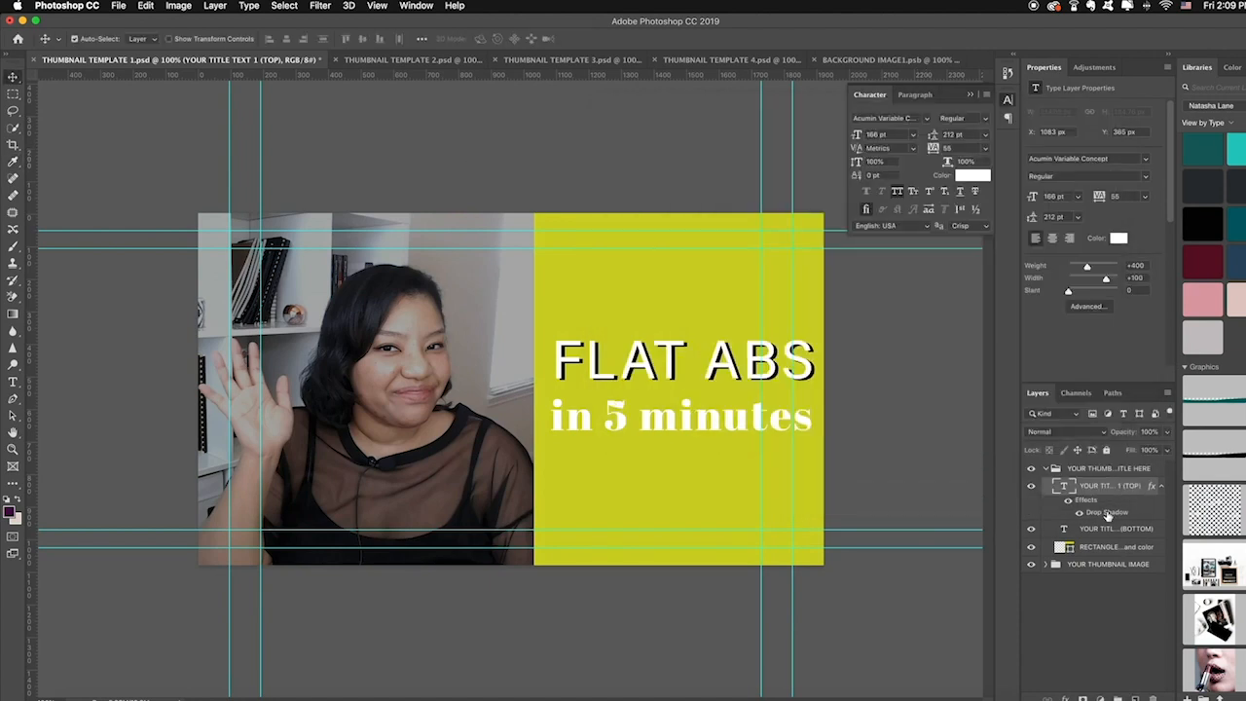
Hide and show the top title's drop shadow to compare the text with and without the effect.
{"action": "left_click", "coordinate": [1075, 513]}
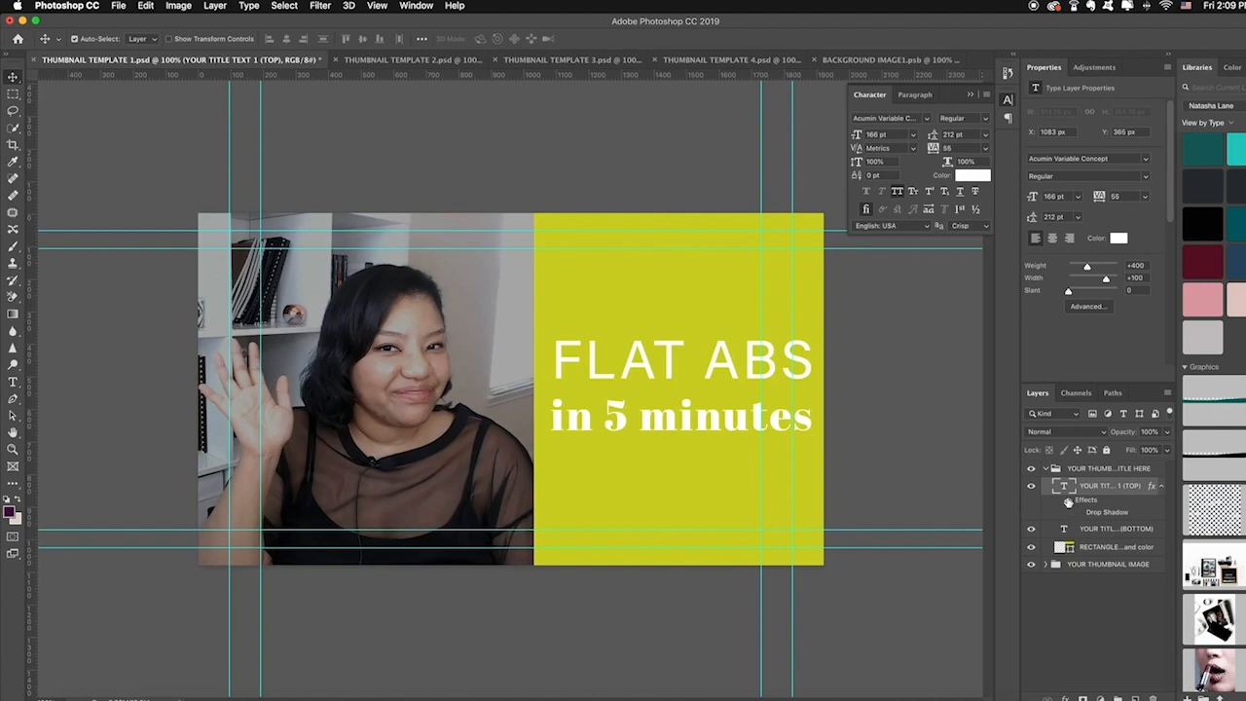
{"action": "left_click", "coordinate": [1069, 501]}
{"action": "left_click", "coordinate": [1077, 513]}
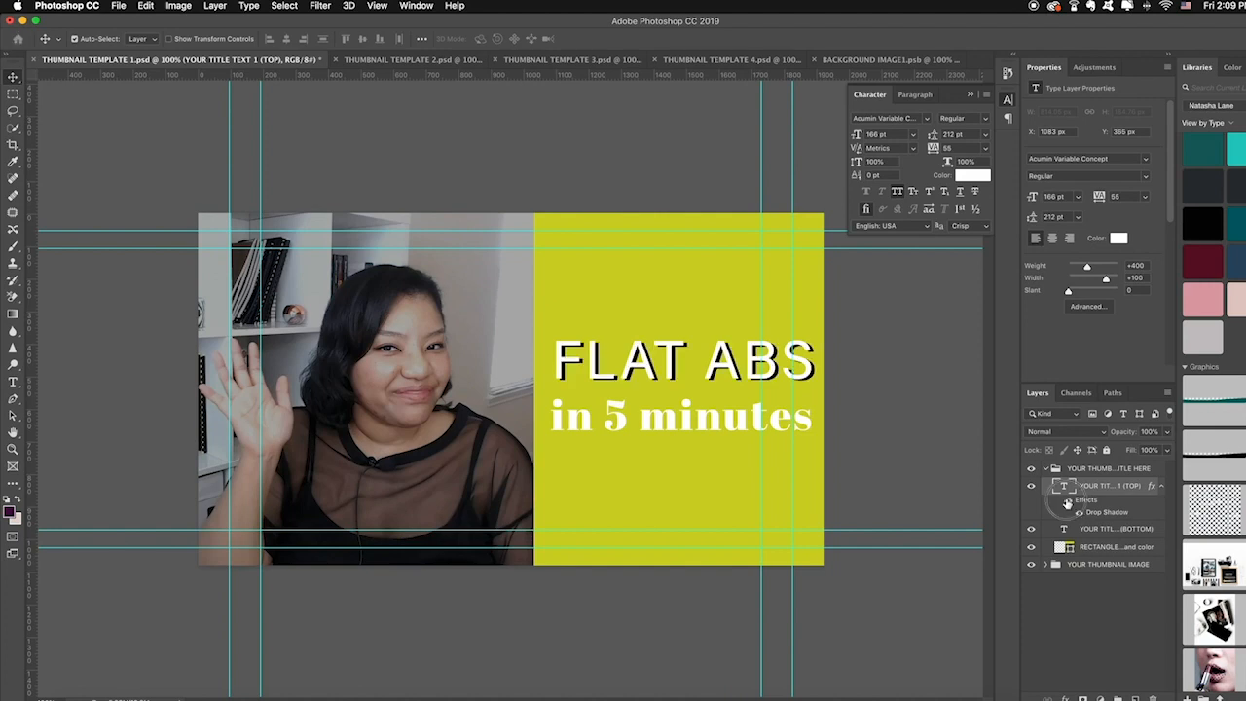
{"action": "left_click", "coordinate": [1068, 501]}
{"action": "left_click", "coordinate": [1068, 501]}
Set the top title's drop shadow color to the muted purple 78487b.
{"action": "double_click", "coordinate": [1095, 512]}
{"action": "left_click_drag", "start_coordinate": [904, 98], "coordinate": [1063, 100]}
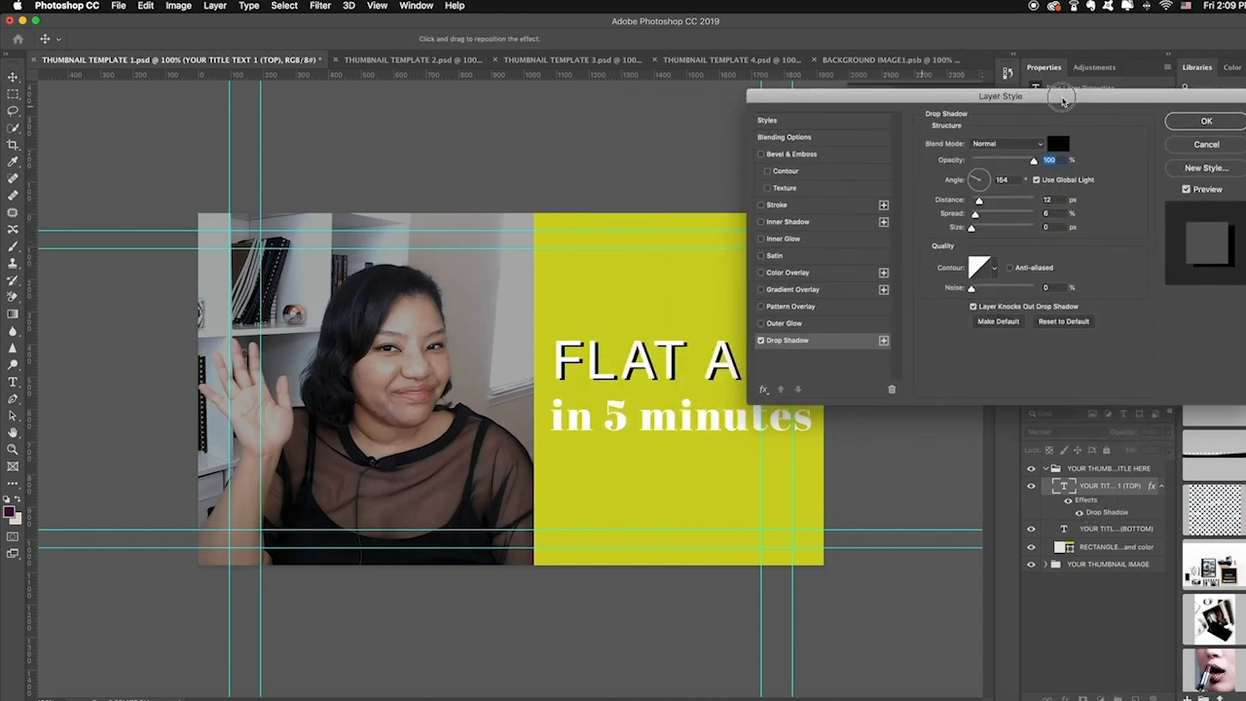
{"action": "left_click", "coordinate": [1057, 144]}
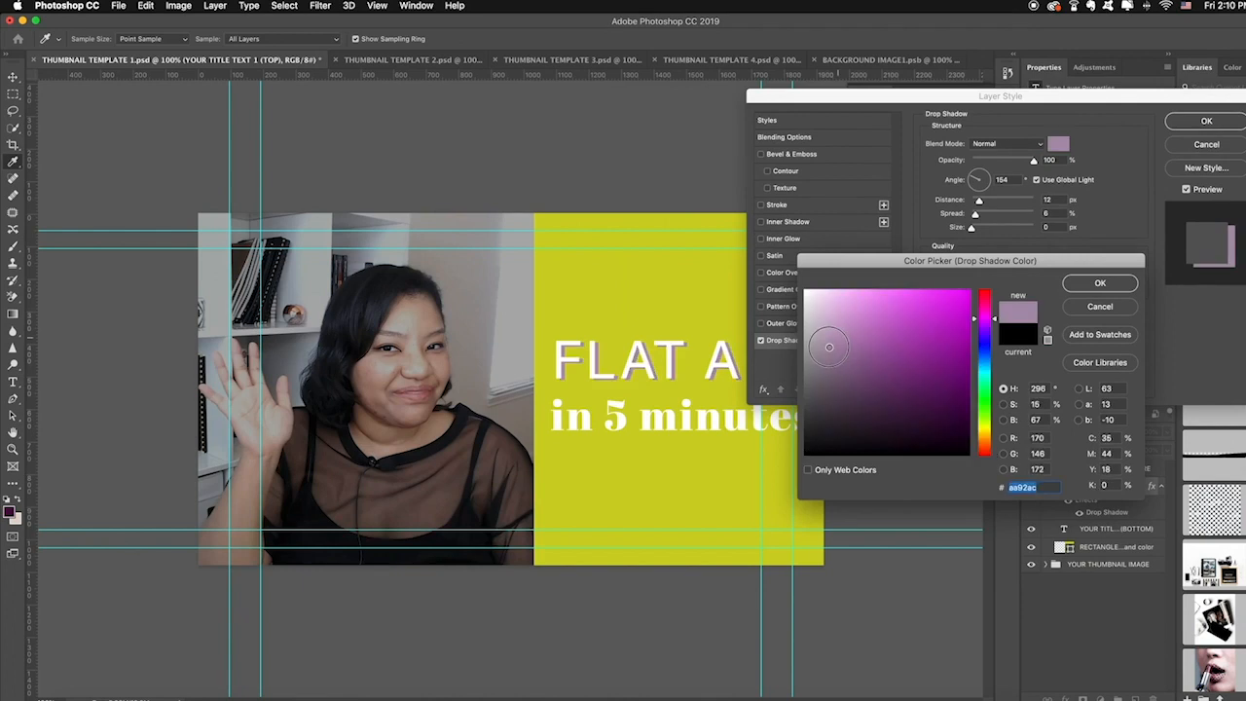
{"action": "mouse_move", "coordinate": [825, 347]}
{"action": "left_mouse_down"}
{"action": "mouse_move", "coordinate": [808, 365]}
{"action": "mouse_move", "coordinate": [873, 375]}
{"action": "left_mouse_up"}
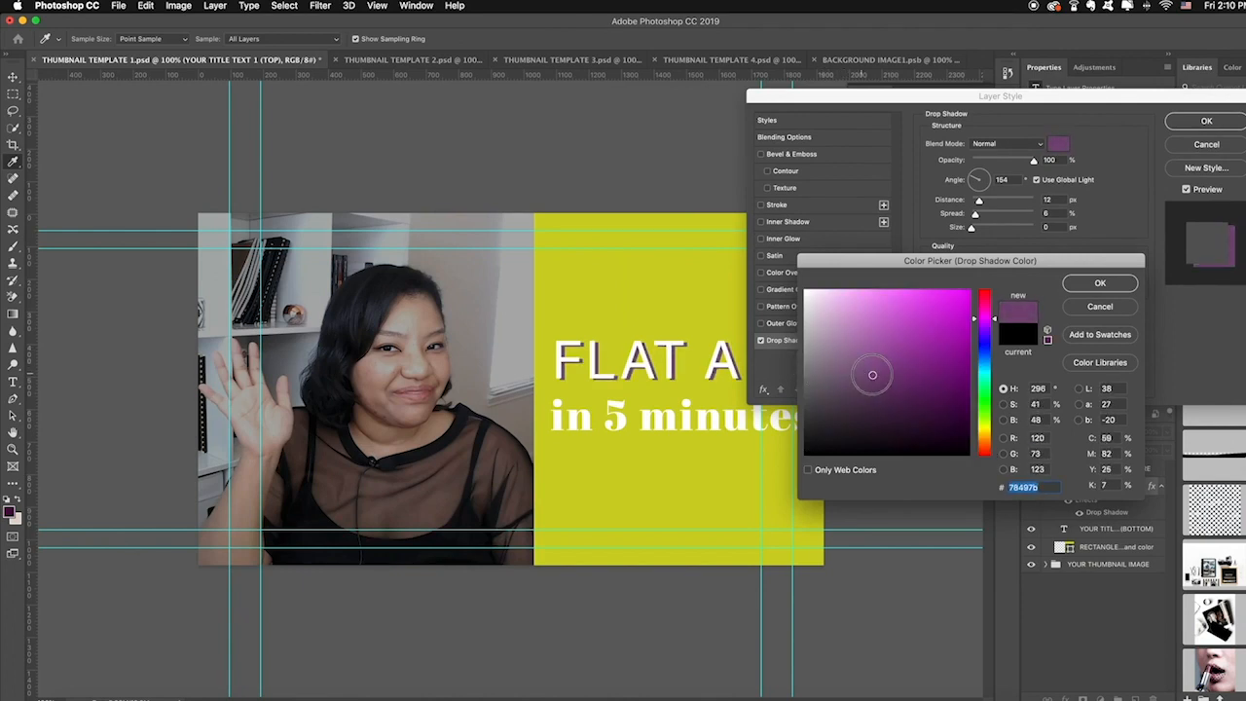
{"action": "left_click", "coordinate": [1100, 282]}
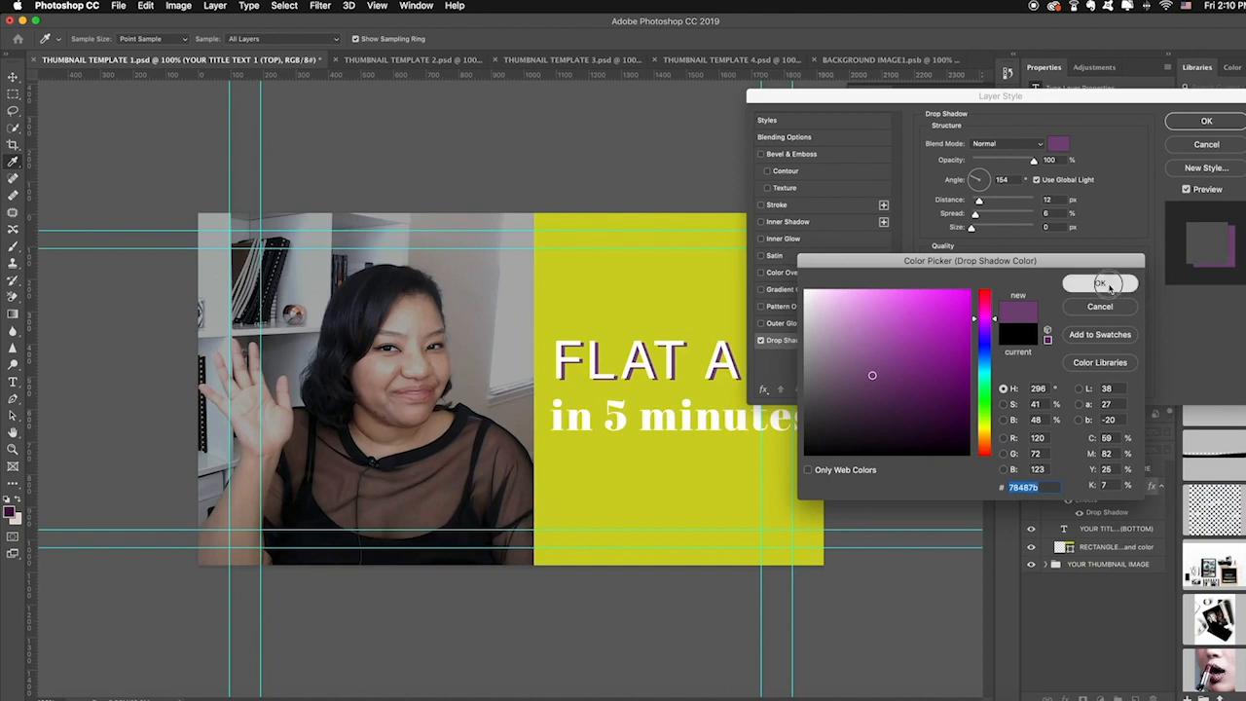
{"action": "left_click", "coordinate": [1229, 120]}
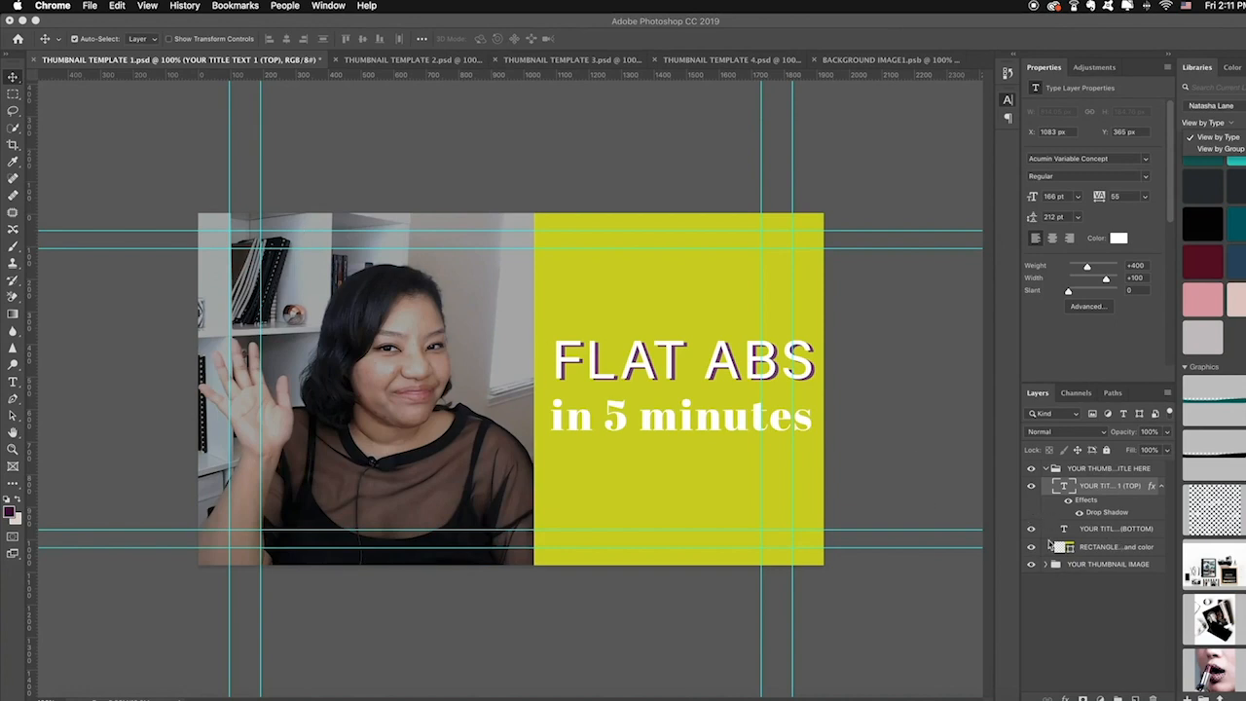
Expand the thumbnail image group, open its image smart object for editing and delete the old photo layer inside it.
{"action": "left_click", "coordinate": [1047, 567]}
{"action": "left_click", "coordinate": [1045, 565]}
{"action": "left_click", "coordinate": [1044, 564]}
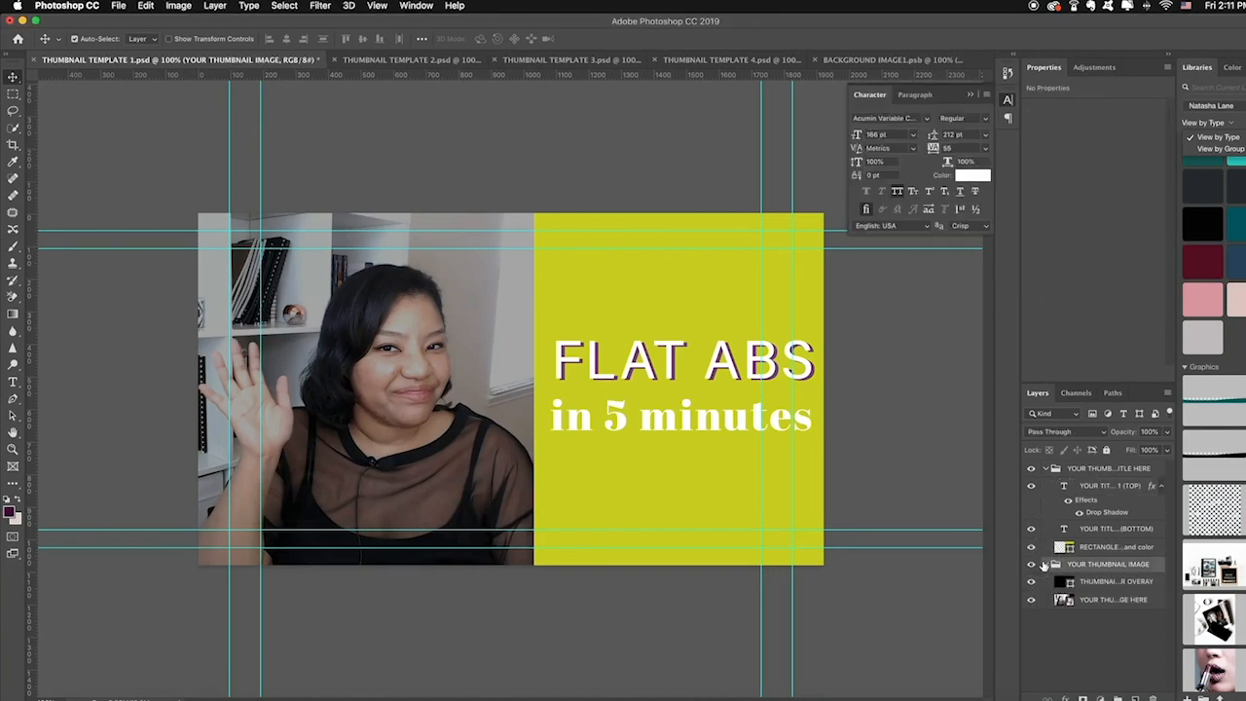
{"action": "double_click", "coordinate": [1064, 599]}
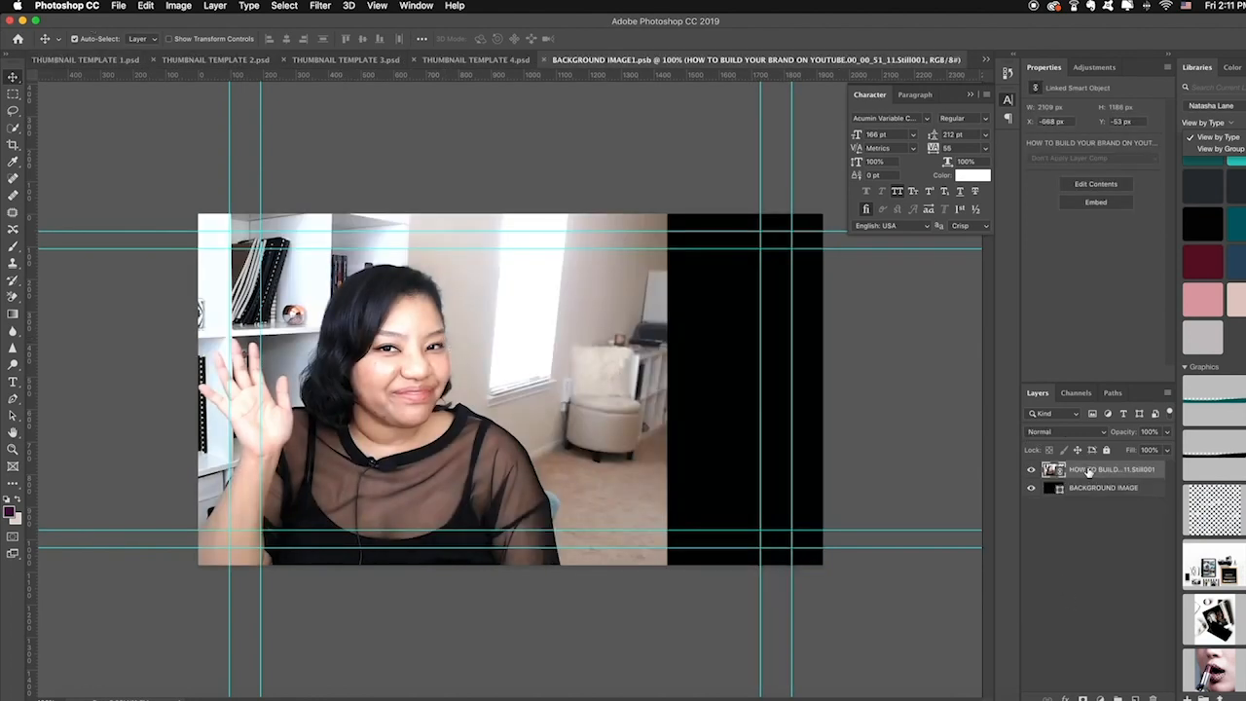
{"action": "key", "text": "Delete"}
Place the Unsplash photo of the woman in a white crop top from the Downloads folder as a linked image.
{"action": "left_click", "coordinate": [118, 5]}
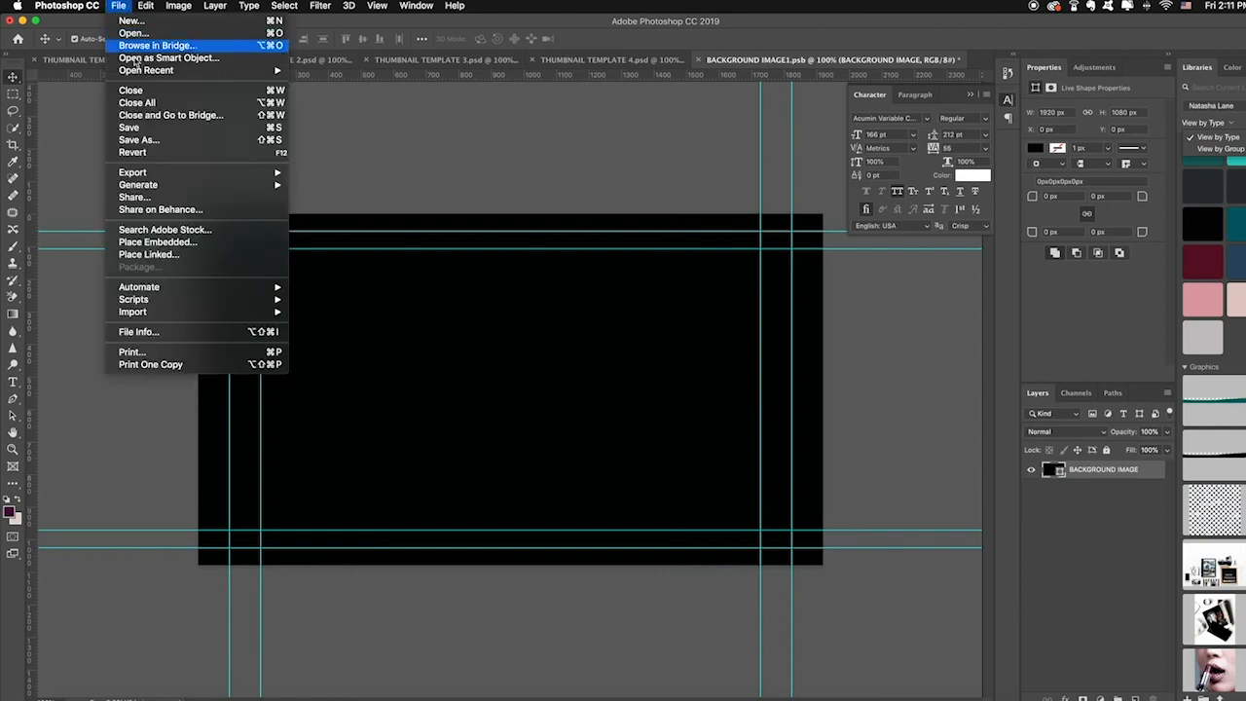
{"action": "left_click", "coordinate": [174, 256]}
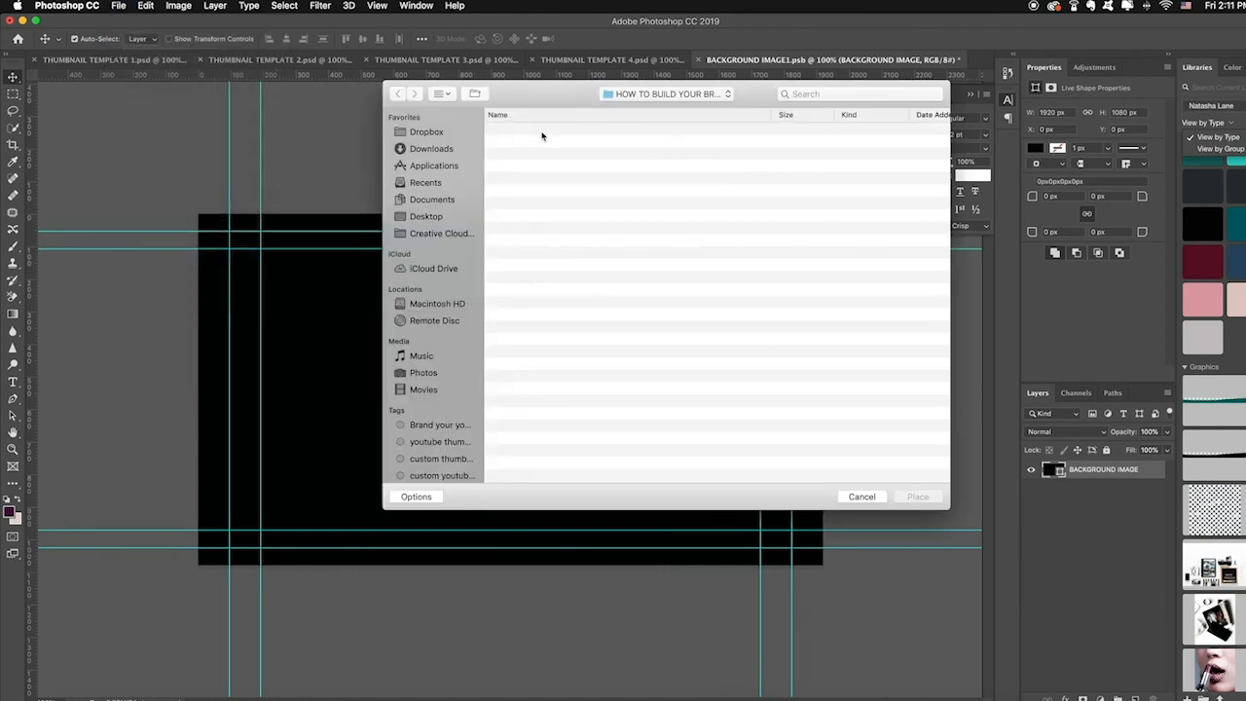
{"action": "left_click", "coordinate": [431, 148]}
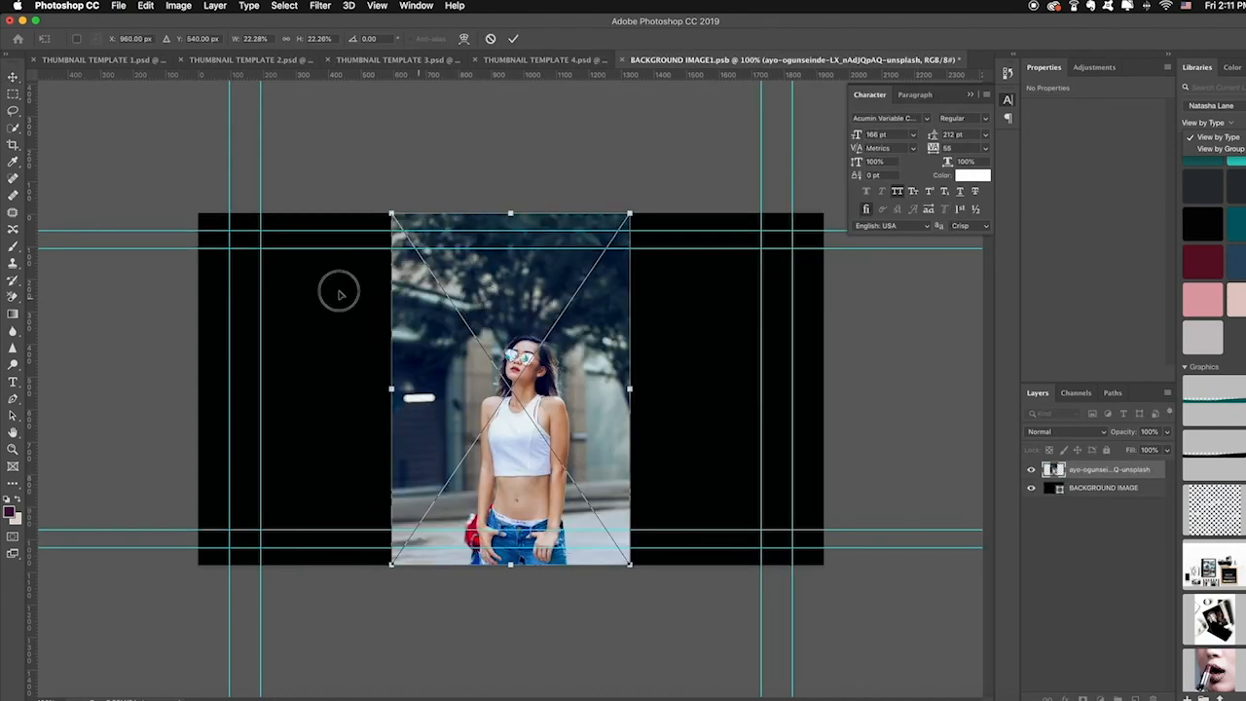
Scale the placed photo to about 47% and position it over the canvas's left part with the torso in frame.
{"action": "left_click_drag", "start_coordinate": [511, 386], "coordinate": [294, 371]}
{"action": "left_click_drag", "start_coordinate": [414, 196], "coordinate": [626, 44]}
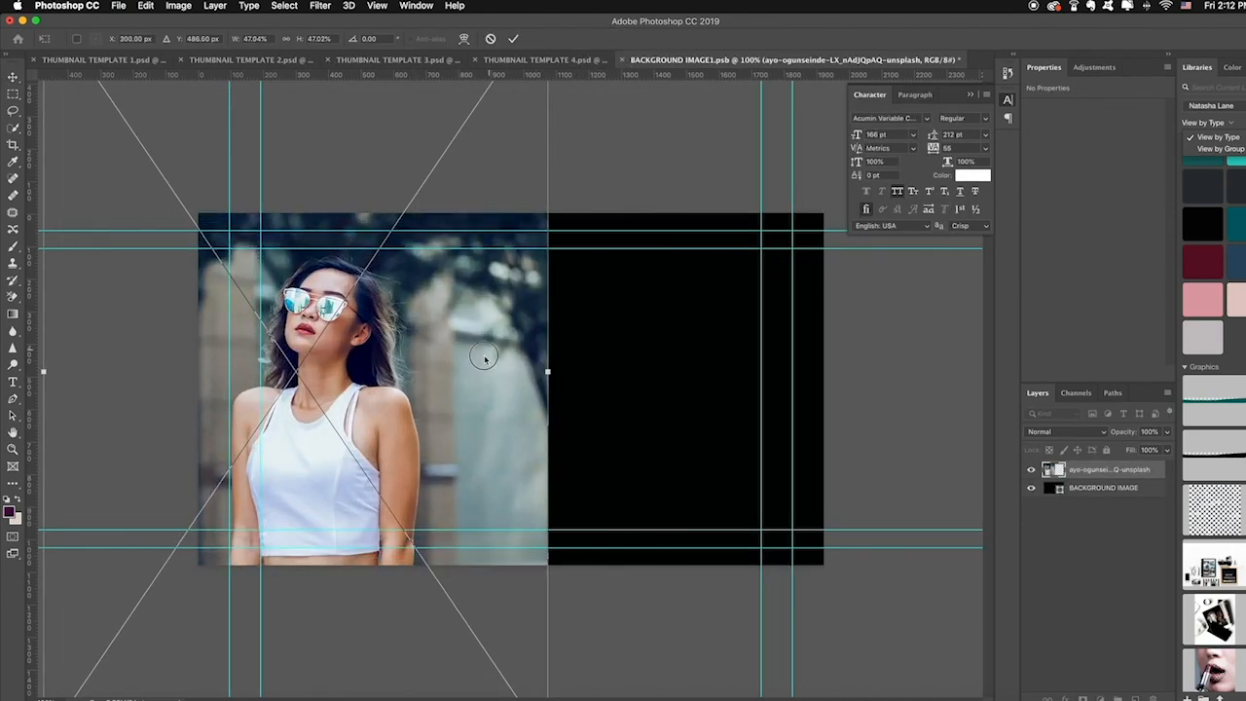
{"action": "left_click_drag", "start_coordinate": [485, 356], "coordinate": [537, 212]}
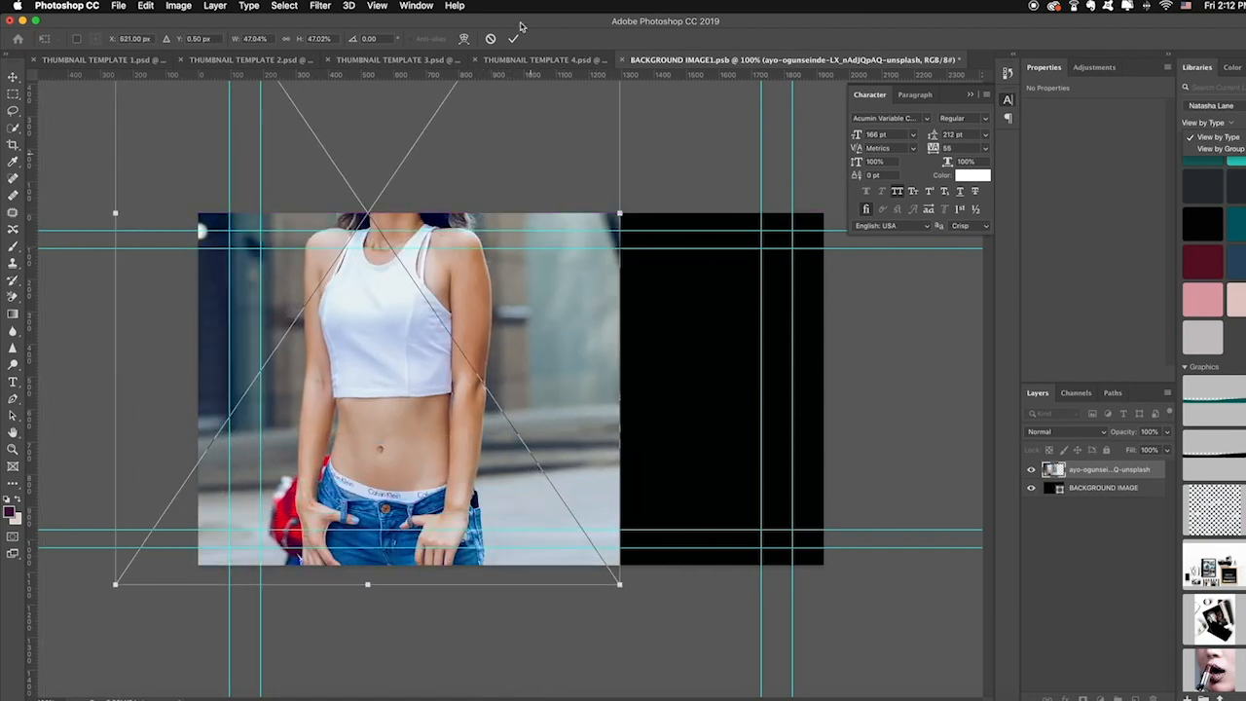
{"action": "left_click", "coordinate": [513, 38]}
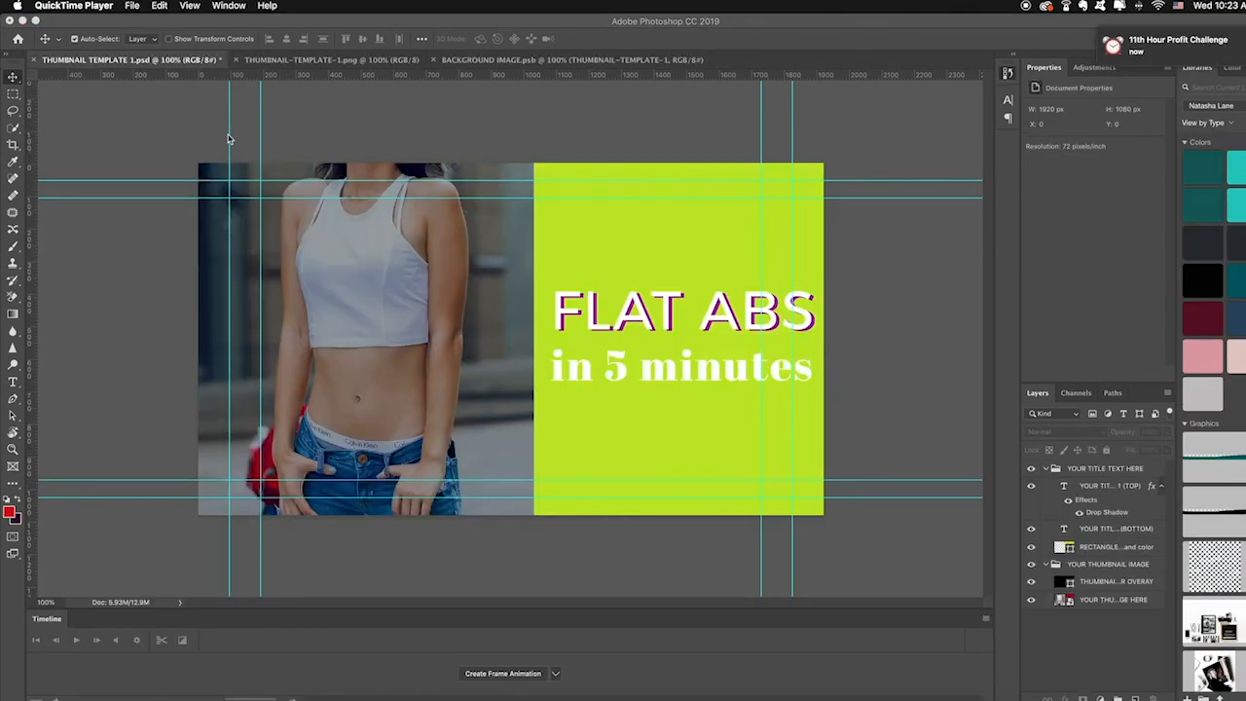
Hide the overlay layer in the thumbnail image group and change the title rectangle's fill color to red.
{"action": "left_click", "coordinate": [1031, 582]}
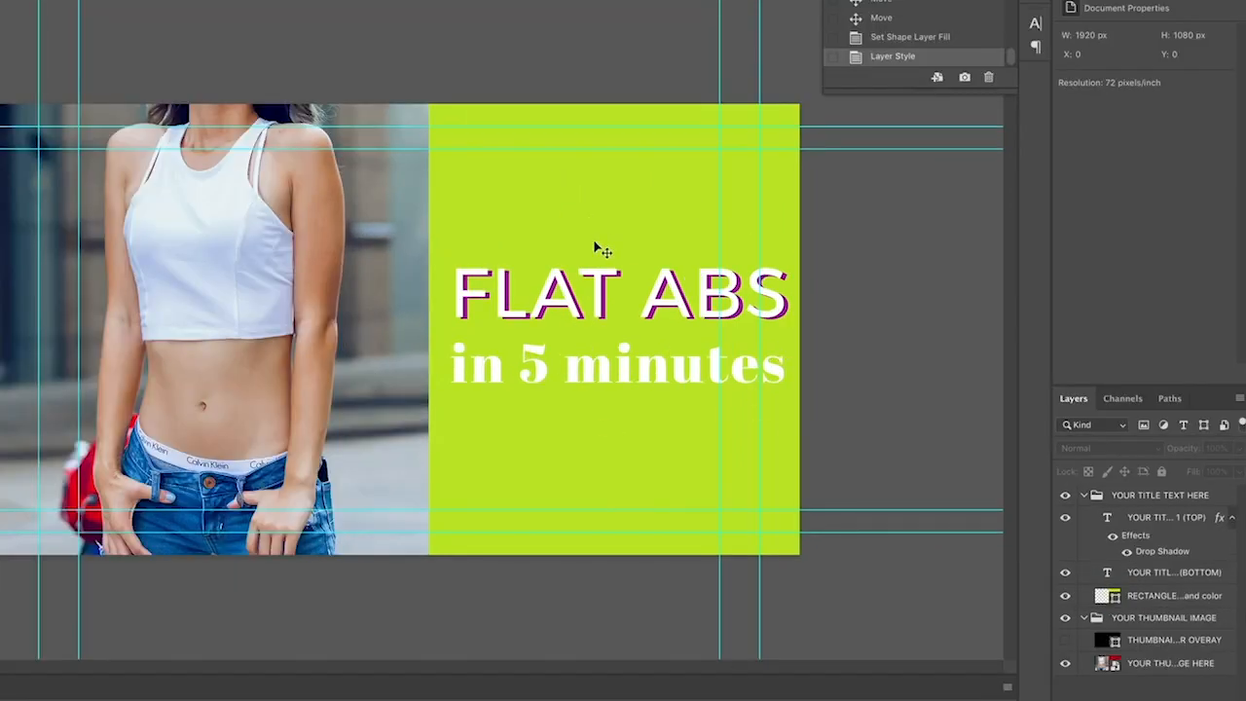
{"action": "double_click", "coordinate": [1116, 598]}
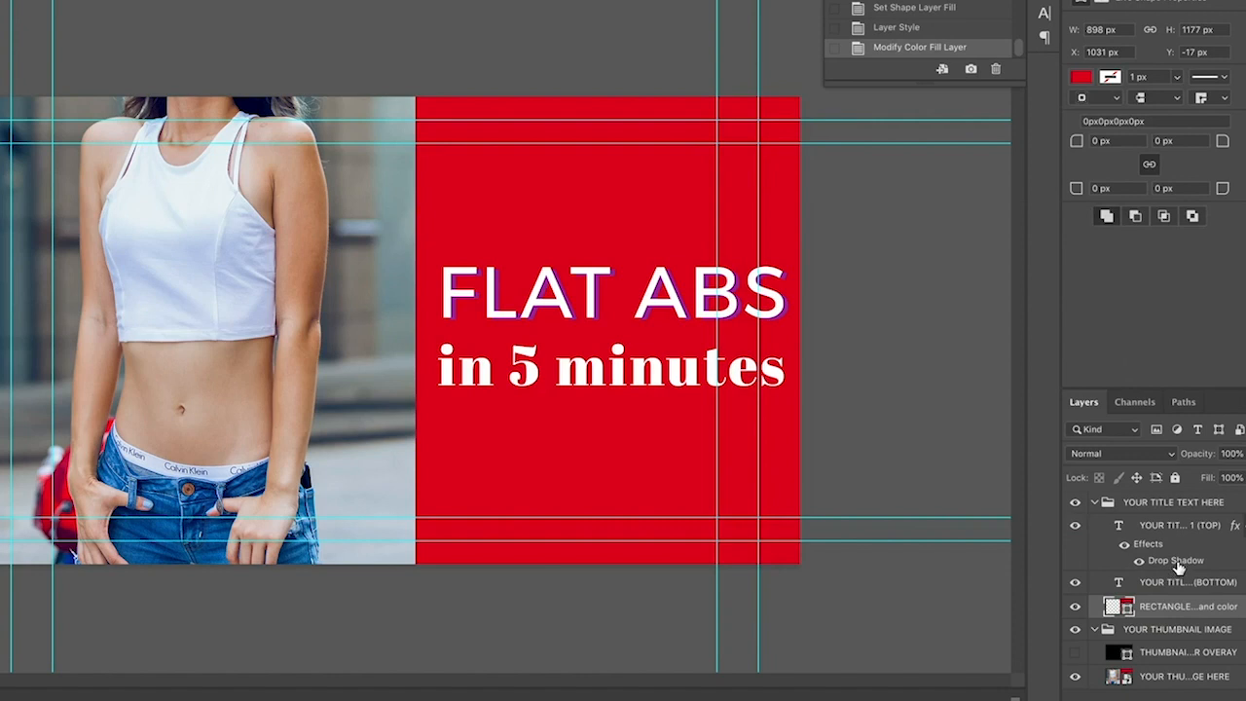
Change the drop shadow color of the "FLAT ABS" title text to black.
{"action": "double_click", "coordinate": [1177, 561]}
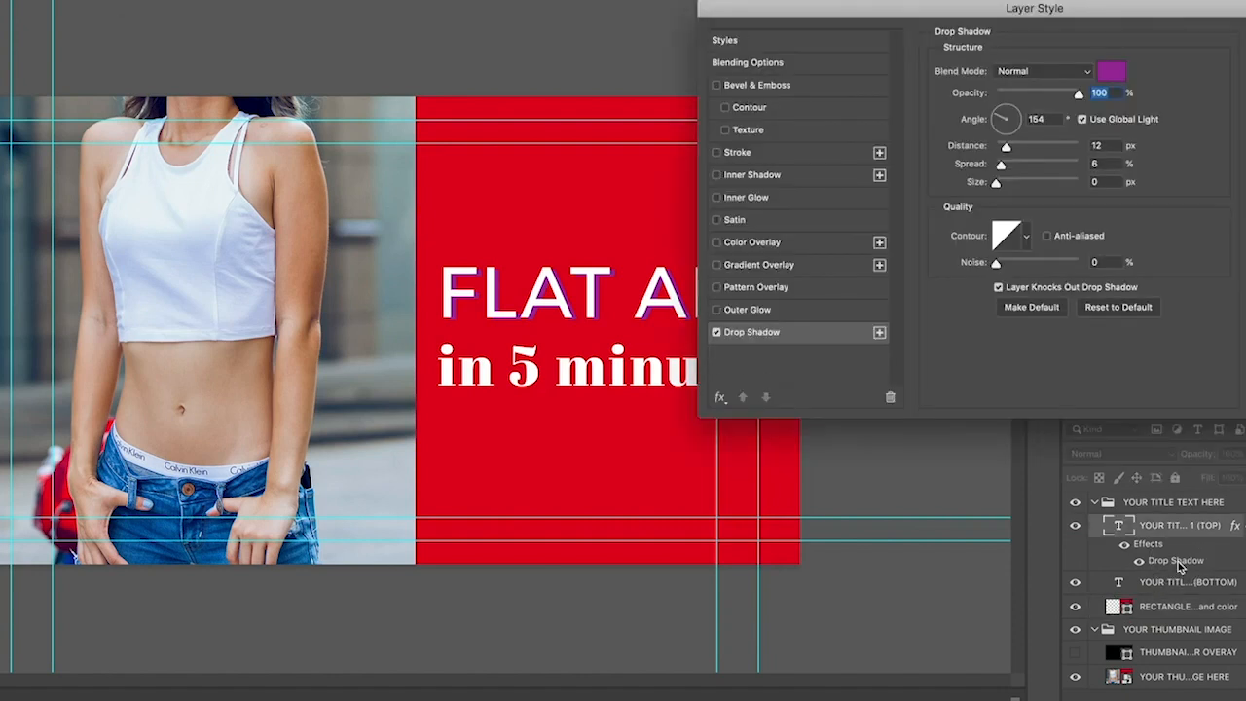
{"action": "left_click", "coordinate": [1114, 71]}
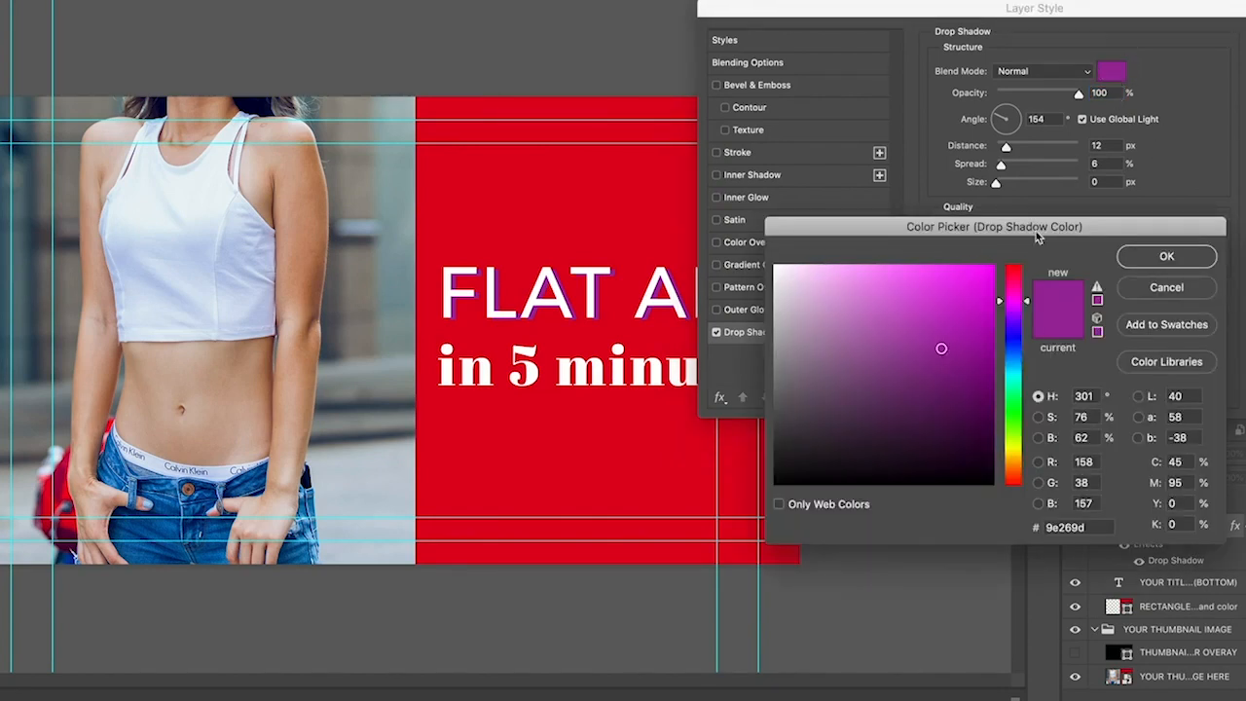
{"action": "left_click_drag", "start_coordinate": [904, 411], "coordinate": [731, 523]}
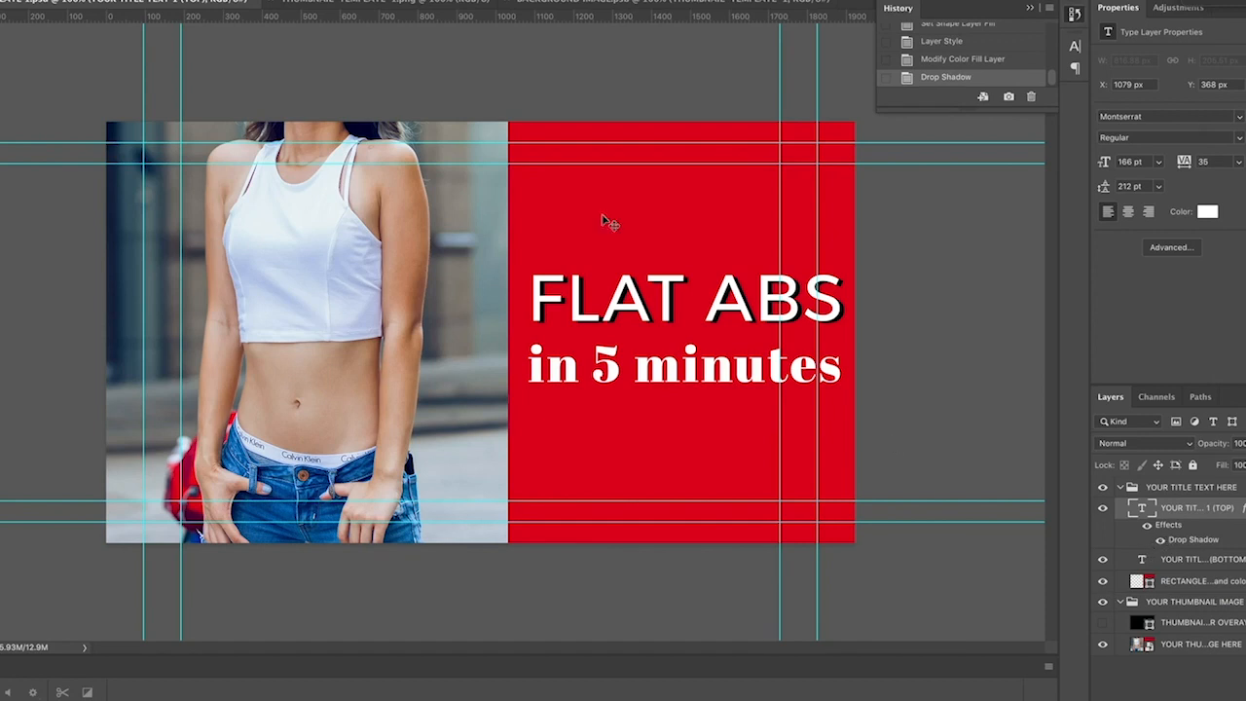
Start the legacy Save for Web export of the thumbnail and zoom its preview to 25%.
{"action": "left_click", "coordinate": [154, 8]}
{"action": "mouse_move", "coordinate": [79, 135]}
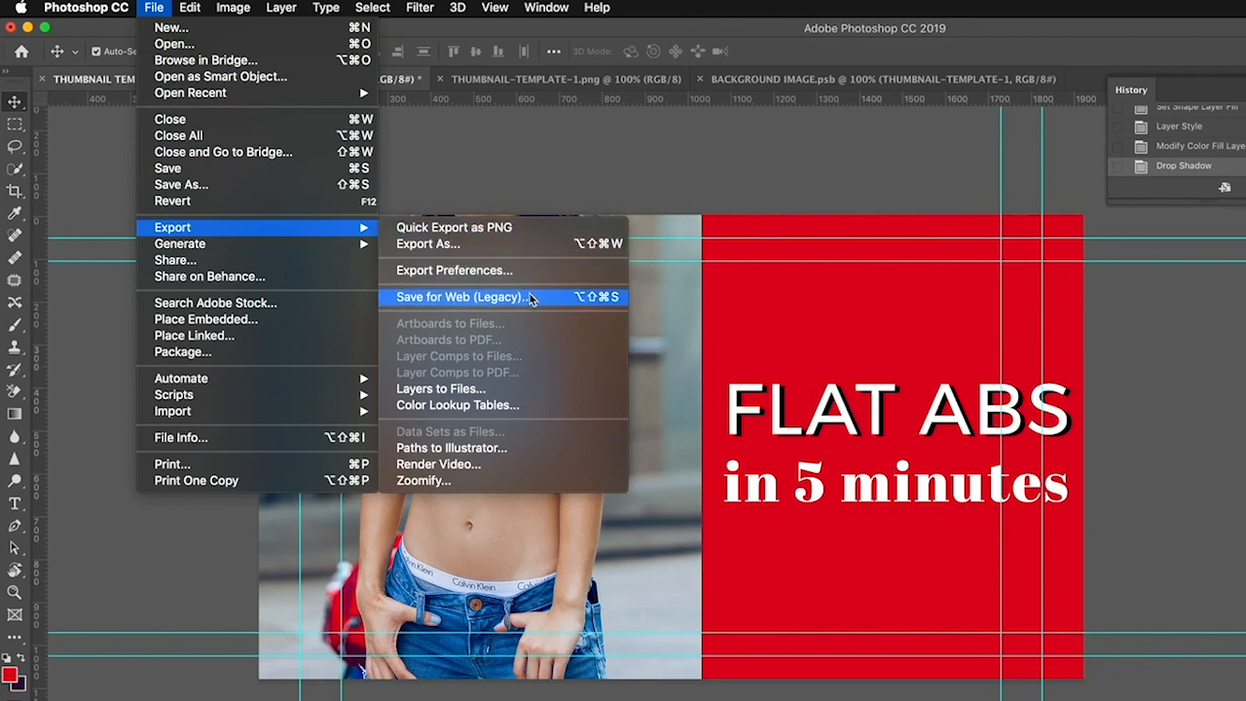
{"action": "left_click", "coordinate": [450, 301]}
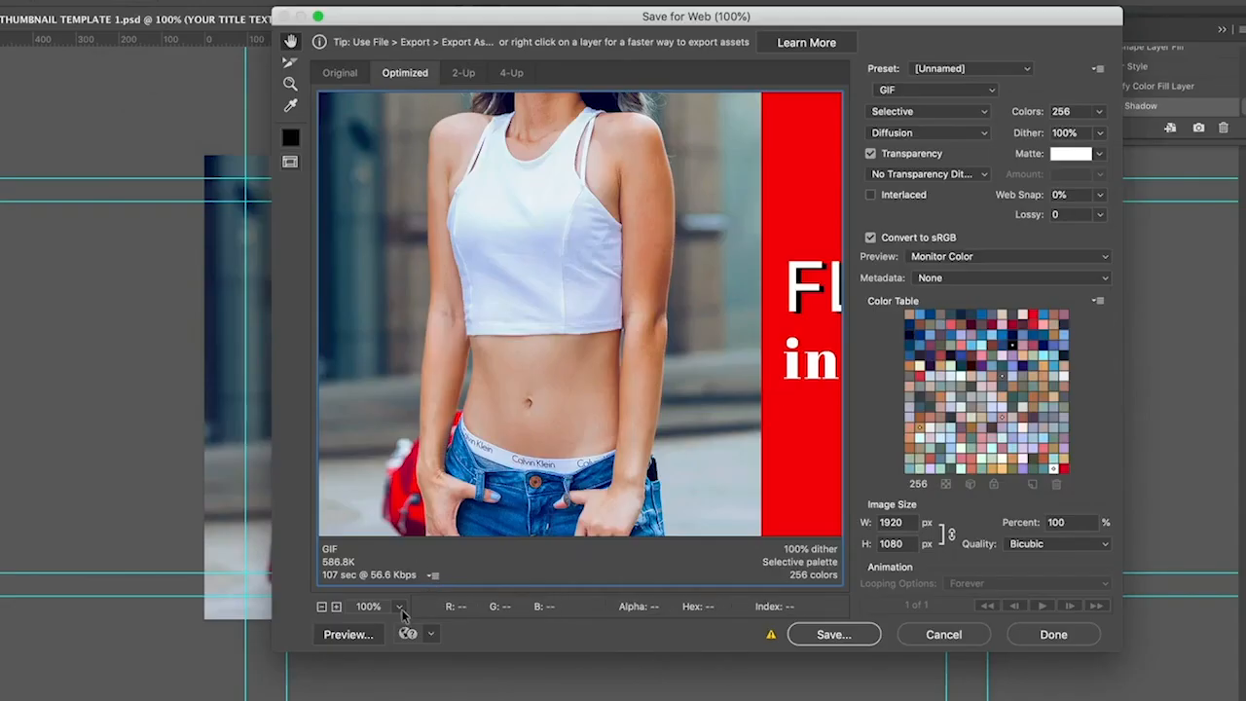
{"action": "left_click", "coordinate": [399, 607]}
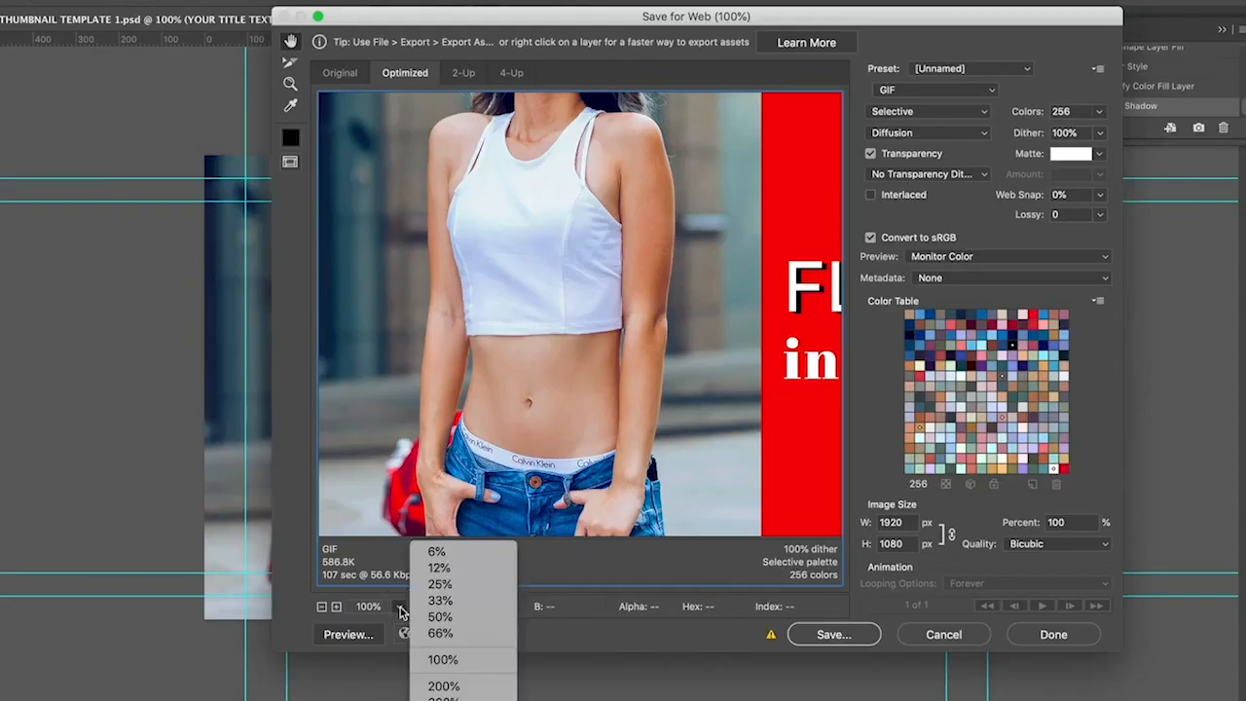
{"action": "left_click", "coordinate": [470, 586]}
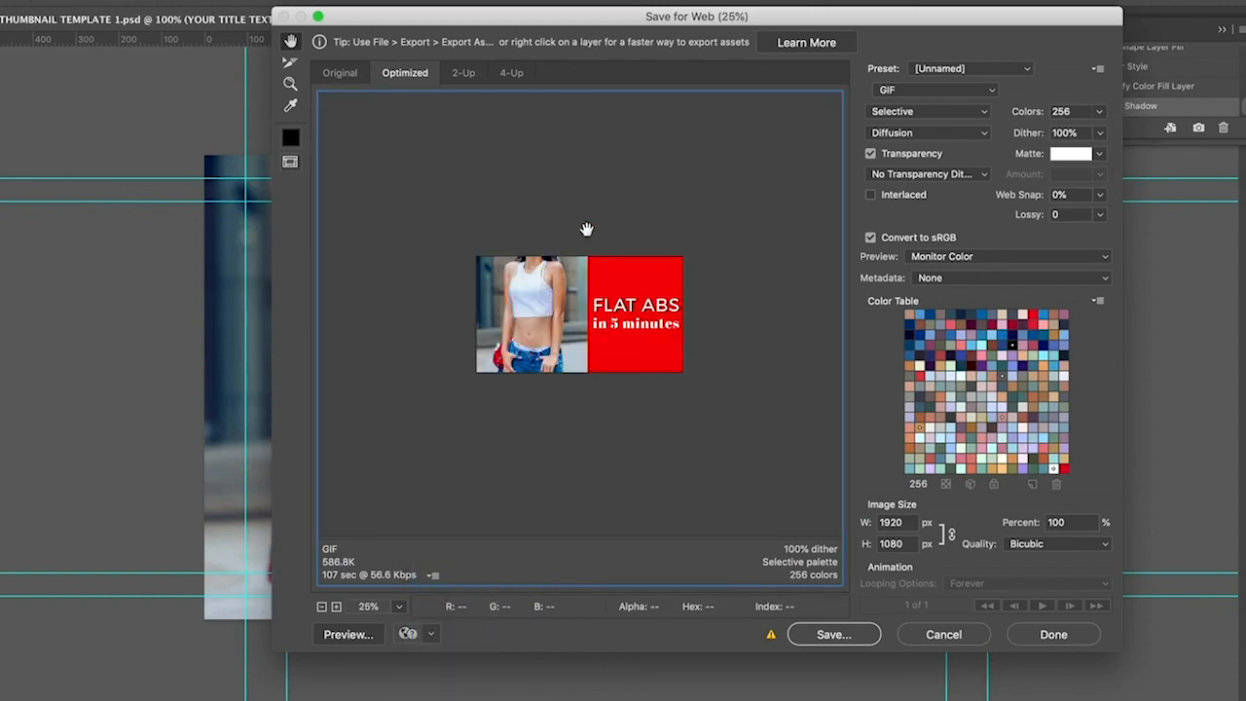
Switch the export file format from GIF to JPEG and finally to PNG-24.
{"action": "left_click", "coordinate": [938, 89]}
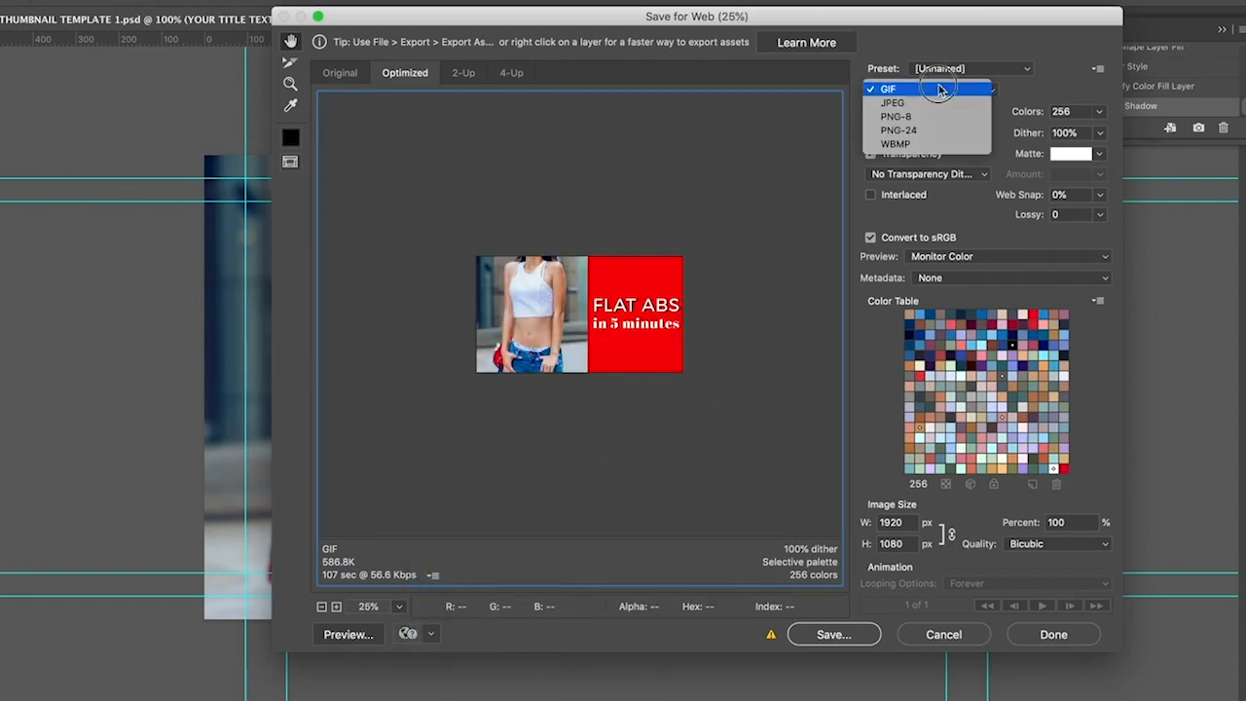
{"action": "left_click", "coordinate": [938, 105]}
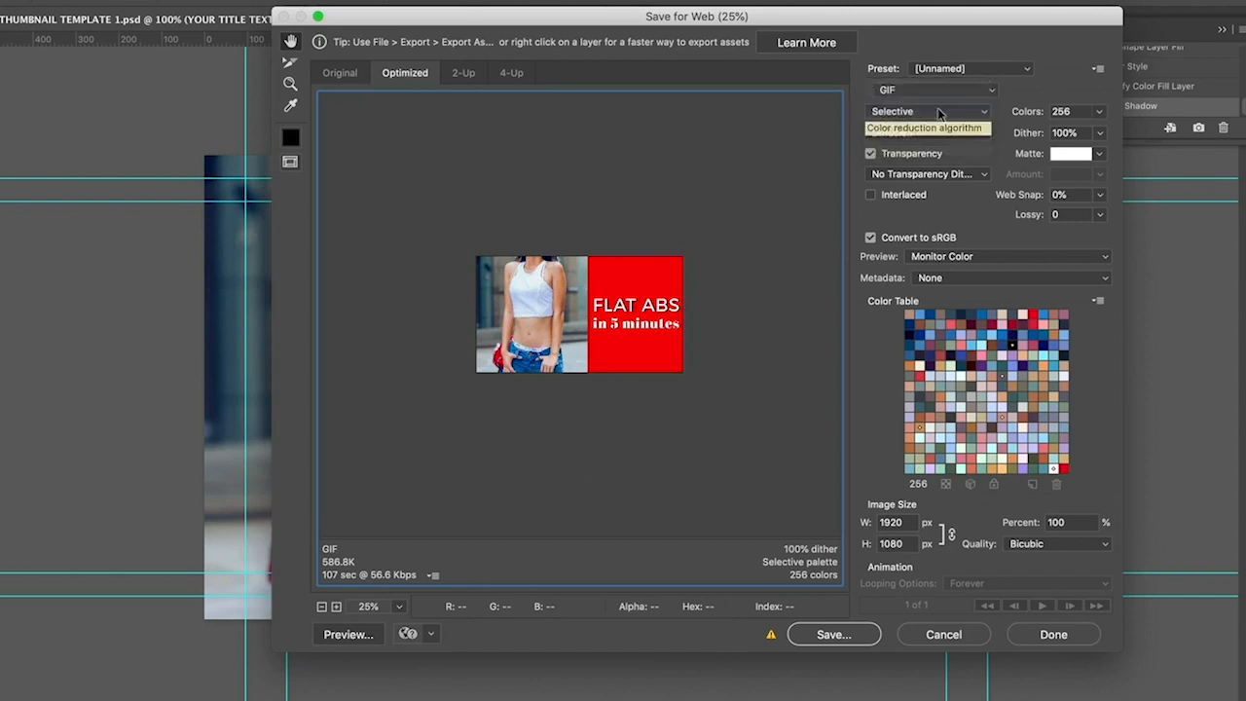
{"action": "left_click", "coordinate": [933, 91]}
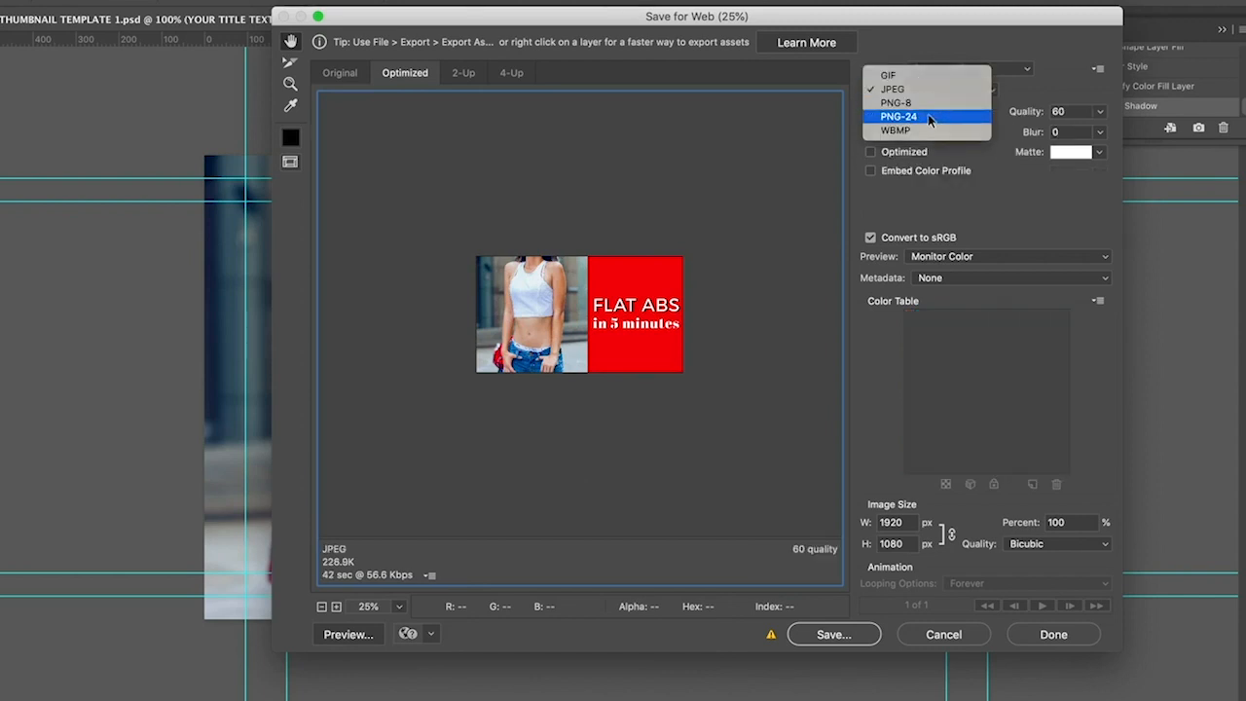
{"action": "left_click", "coordinate": [934, 115]}
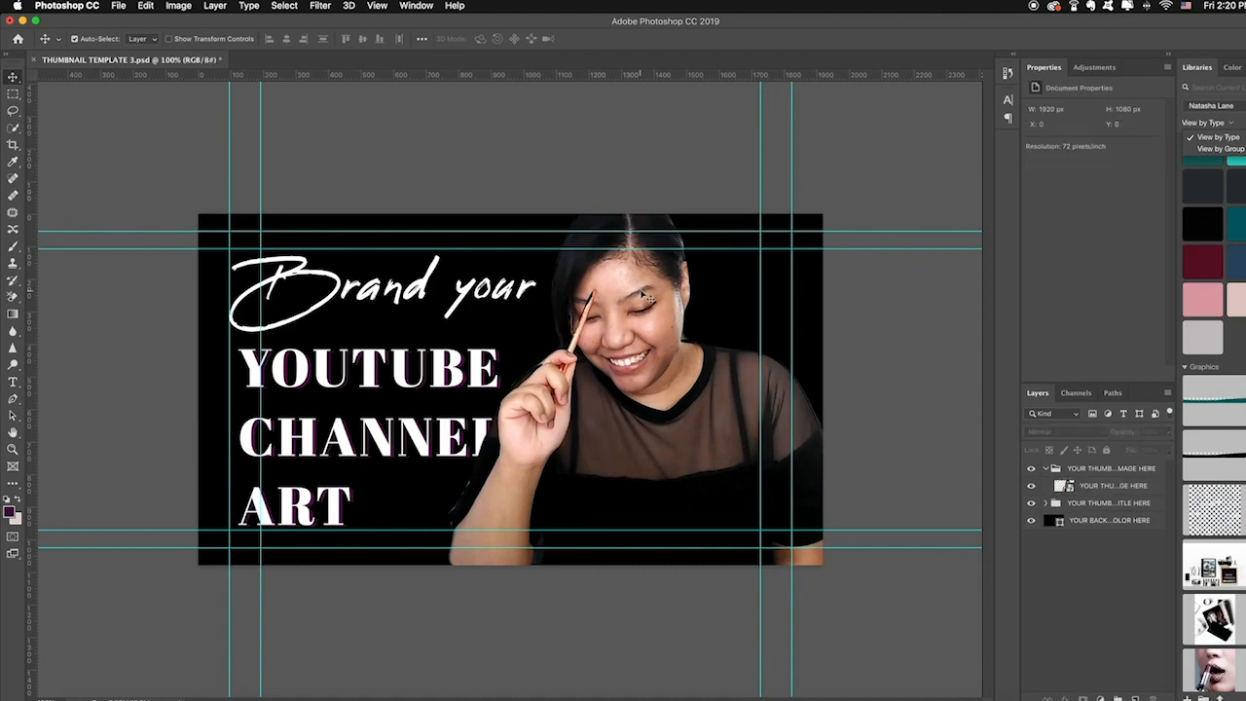
Open the thumbnail image smart object of THUMBNAIL TEMPLATE 3 for editing and disable the portrait's layer mask.
{"action": "left_click", "coordinate": [1066, 485]}
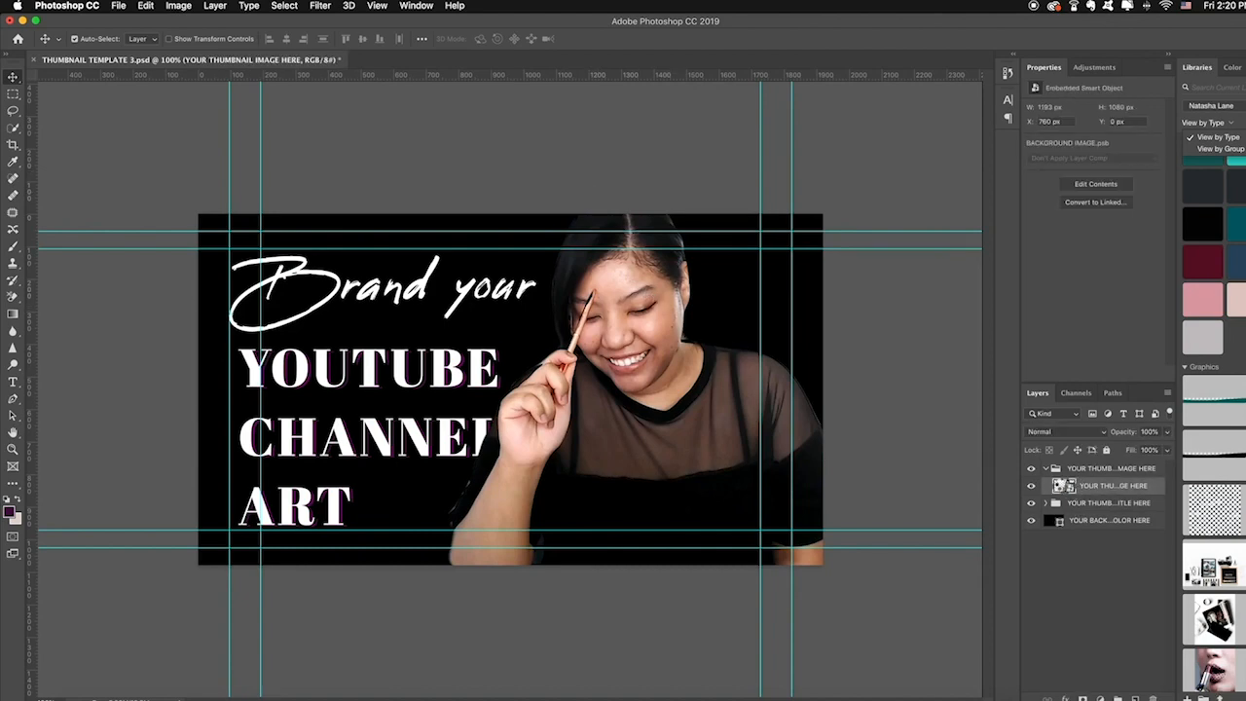
{"action": "double_click", "coordinate": [1063, 486]}
{"action": "left_click", "coordinate": [1088, 471]}
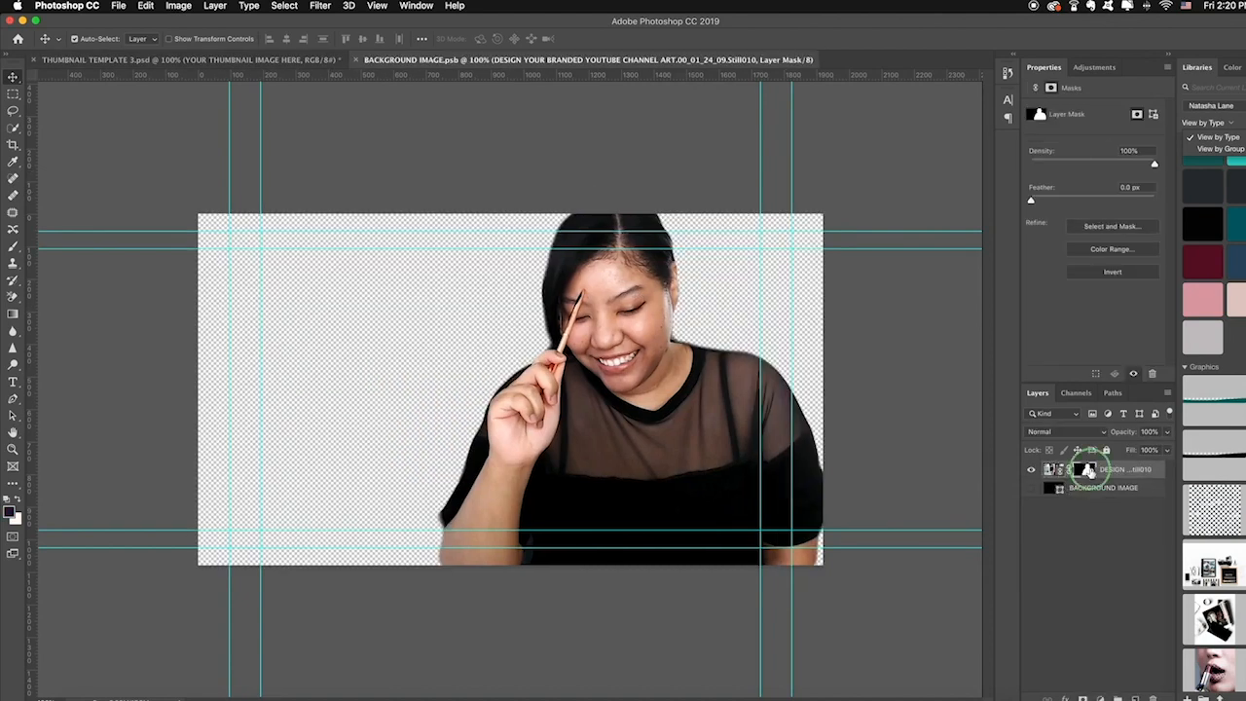
{"action": "right_click", "coordinate": [1089, 472]}
{"action": "left_click", "coordinate": [1137, 479]}
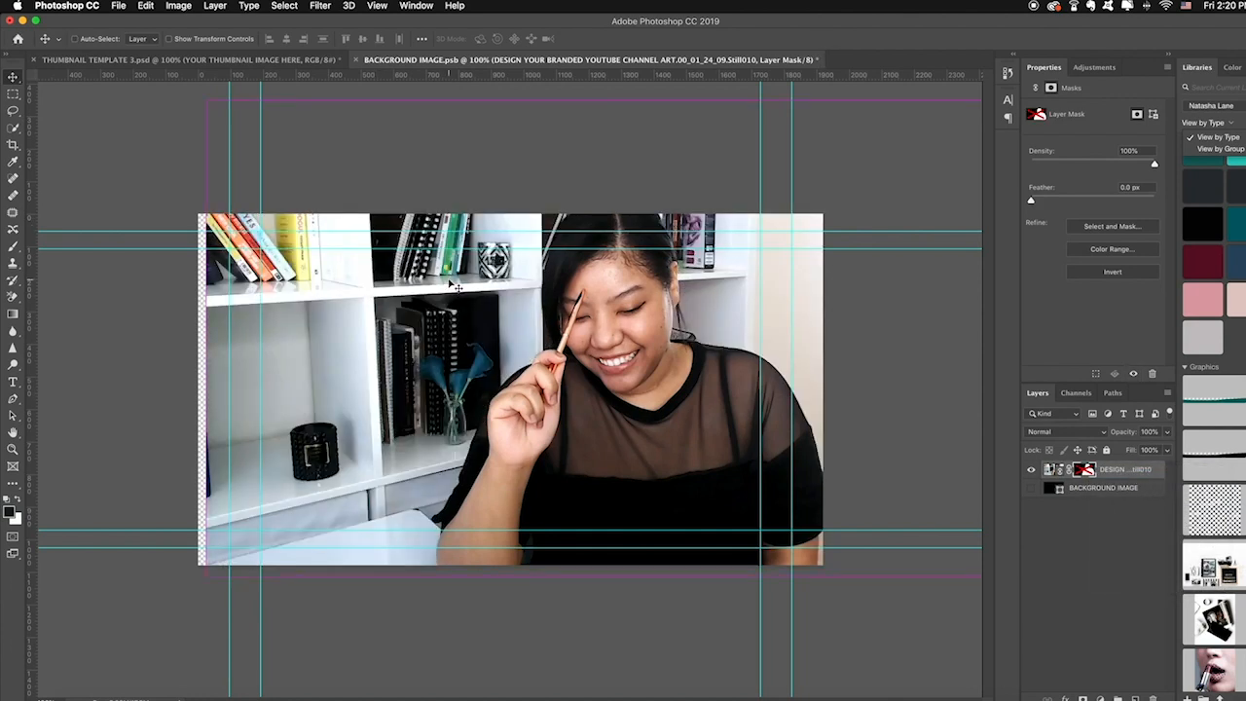
Scale the unmasked portrait photo to about 103% so it fills the canvas, apply the transformation and save the smart object.
{"action": "key", "text": "super+t"}
{"action": "left_click_drag", "start_coordinate": [207, 101], "coordinate": [176, 81]}
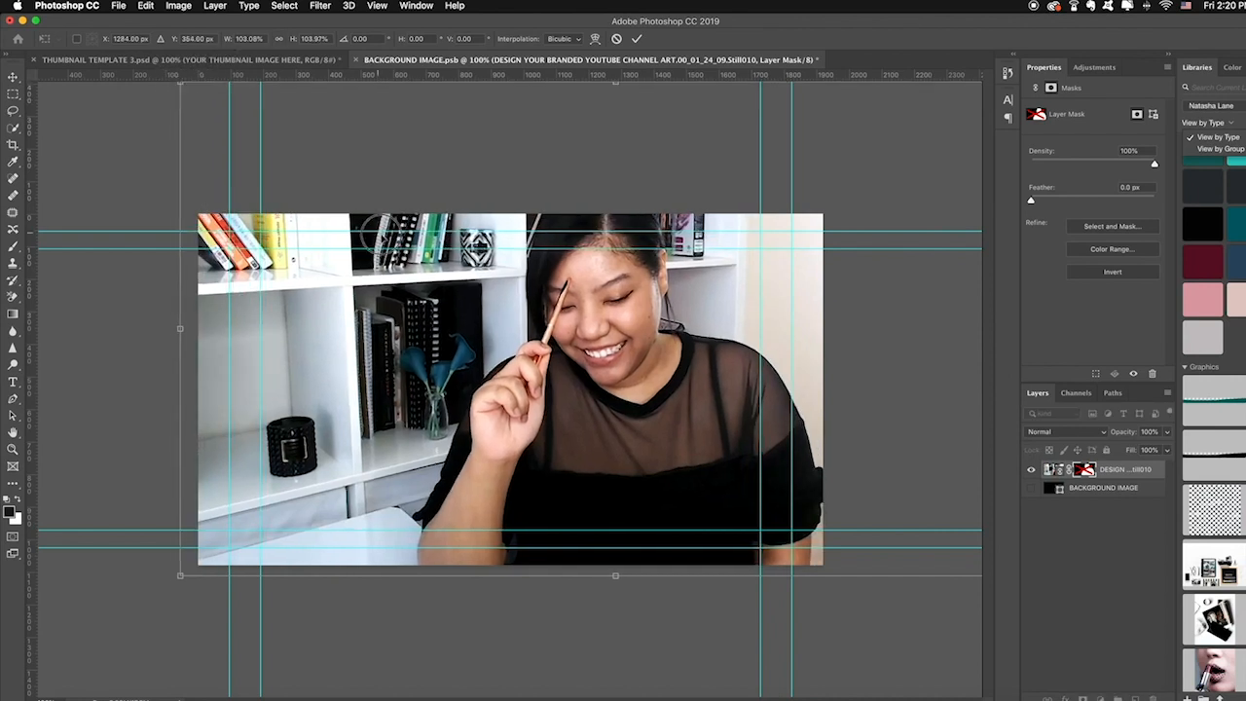
{"action": "mouse_move", "coordinate": [365, 231]}
{"action": "left_mouse_down"}
{"action": "mouse_move", "coordinate": [393, 236]}
{"action": "mouse_move", "coordinate": [377, 237]}
{"action": "left_mouse_up"}
{"action": "key", "text": "super+s"}
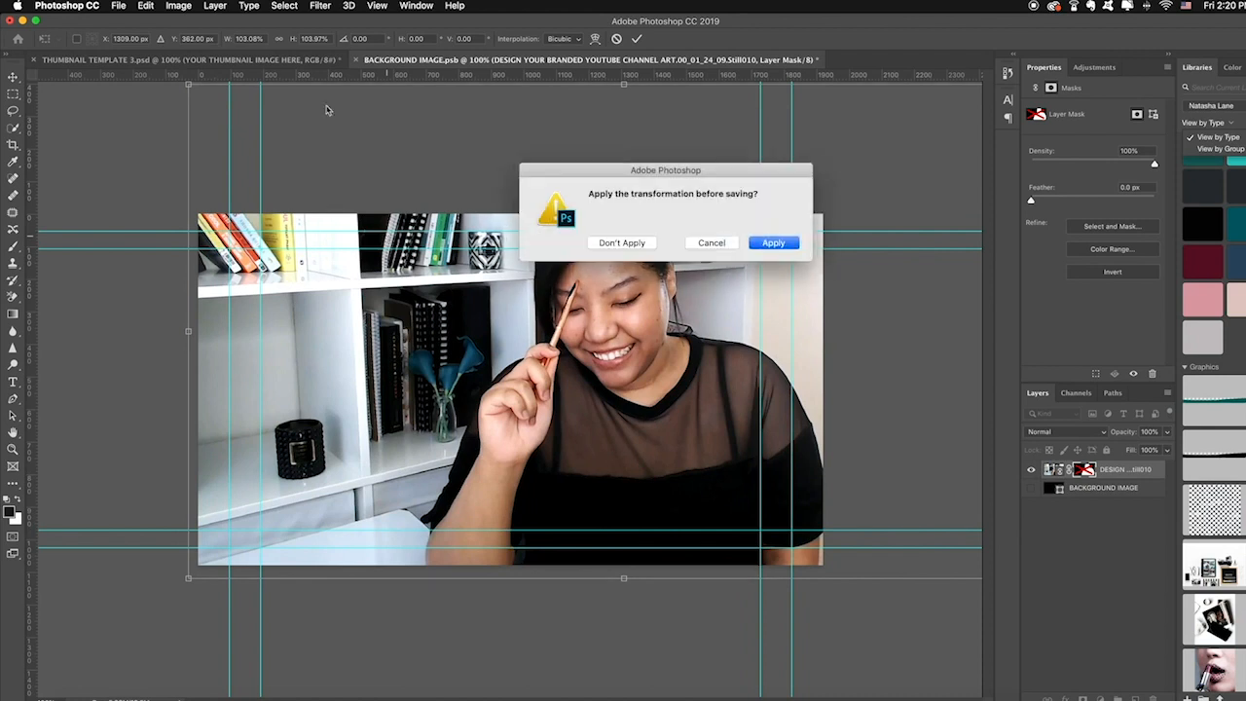
{"action": "left_click", "coordinate": [771, 244]}
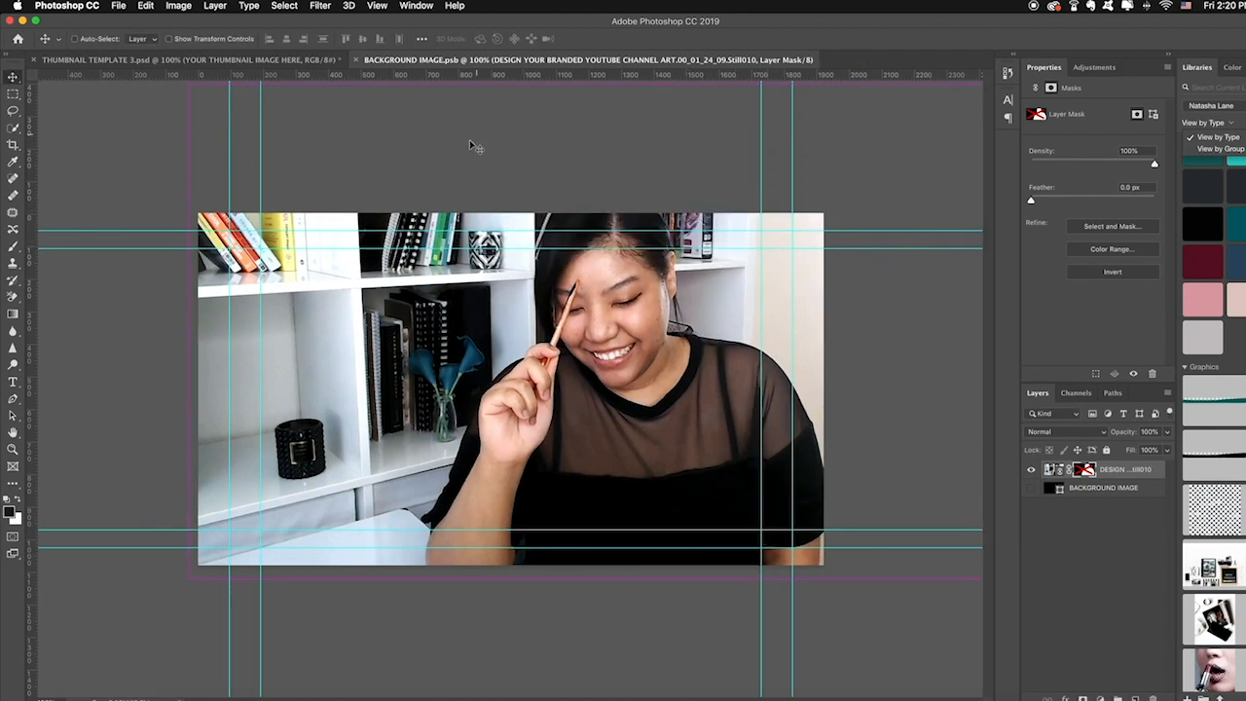
In THUMBNAIL TEMPLATE 3, move the thumbnail image group below the title group and lower the background color layer's opacity to about 35%.
{"action": "left_click", "coordinate": [290, 57]}
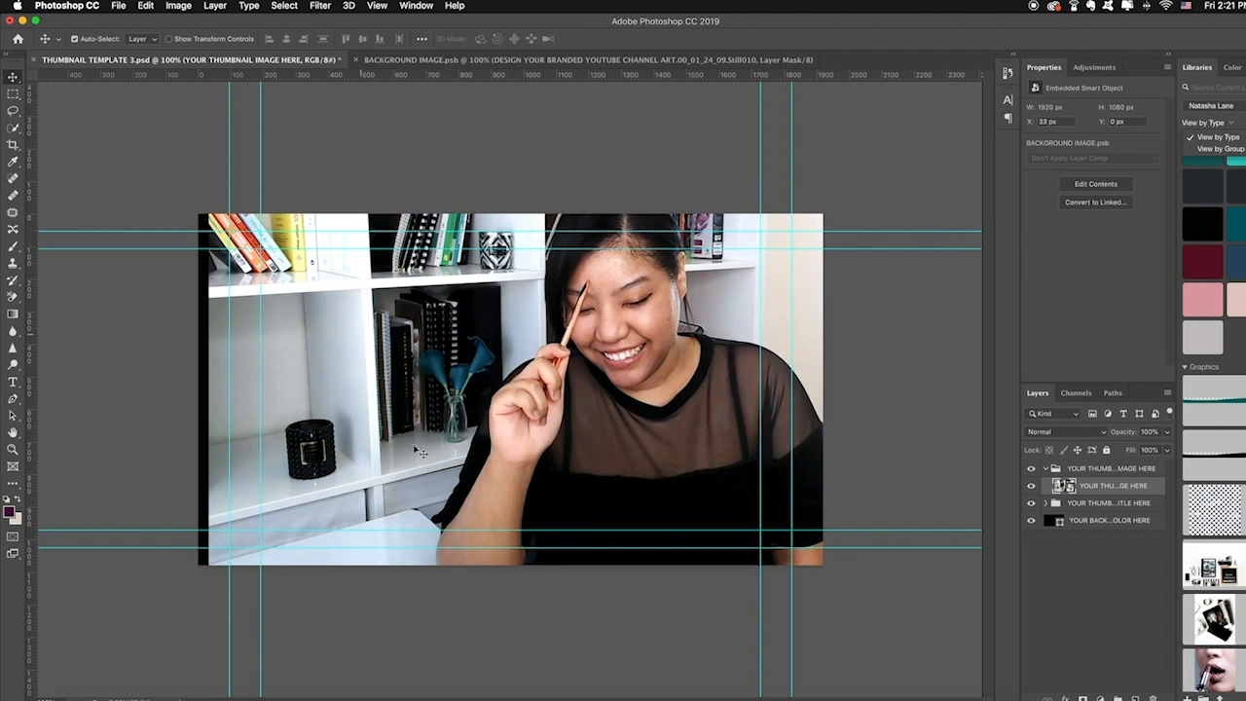
{"action": "left_click_drag", "start_coordinate": [1098, 467], "coordinate": [1107, 517]}
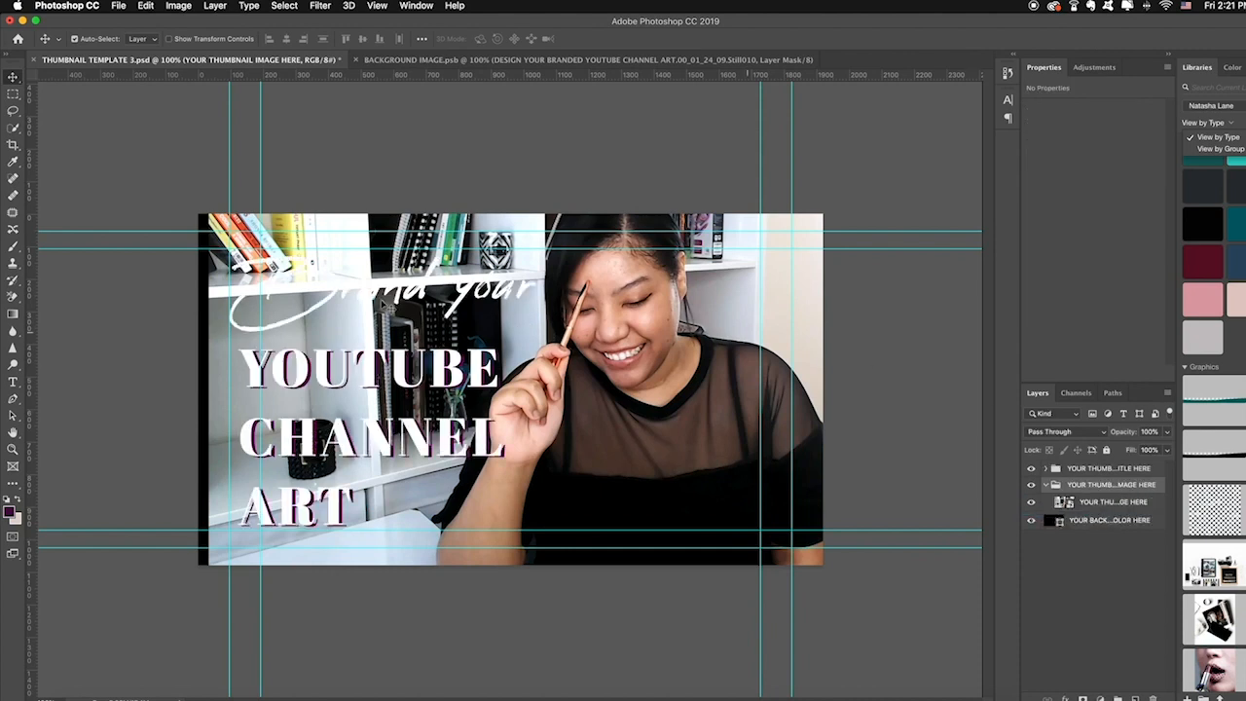
{"action": "left_click", "coordinate": [1082, 525]}
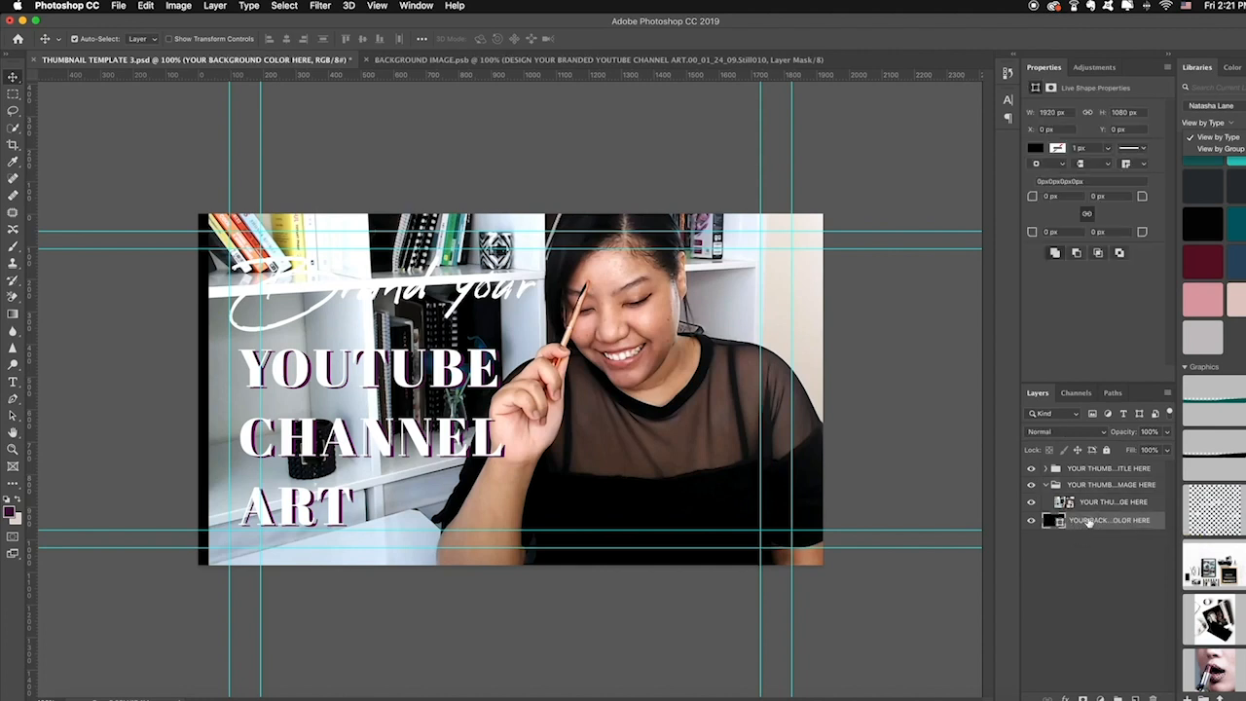
{"action": "left_click", "coordinate": [1167, 432]}
{"action": "left_click_drag", "start_coordinate": [1167, 448], "coordinate": [1128, 449]}
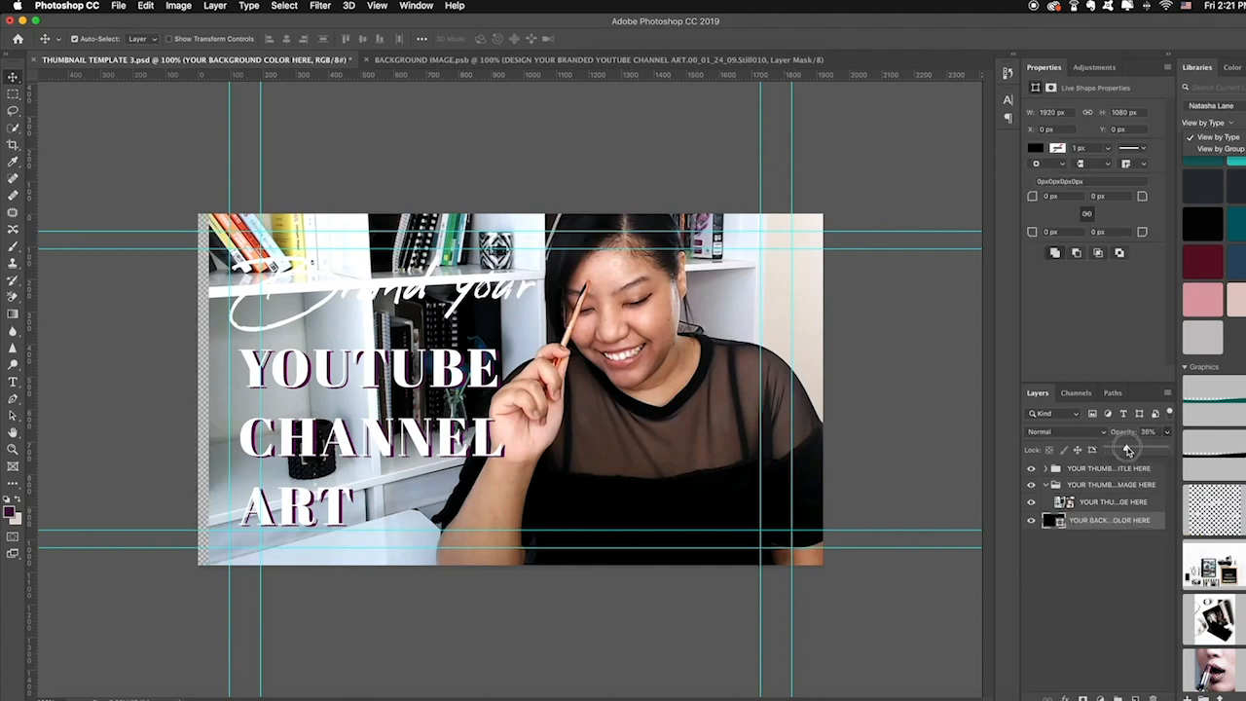
Move the background color layer above the photo inside the image group, and place that group above the title group.
{"action": "left_click_drag", "start_coordinate": [1111, 523], "coordinate": [1109, 500]}
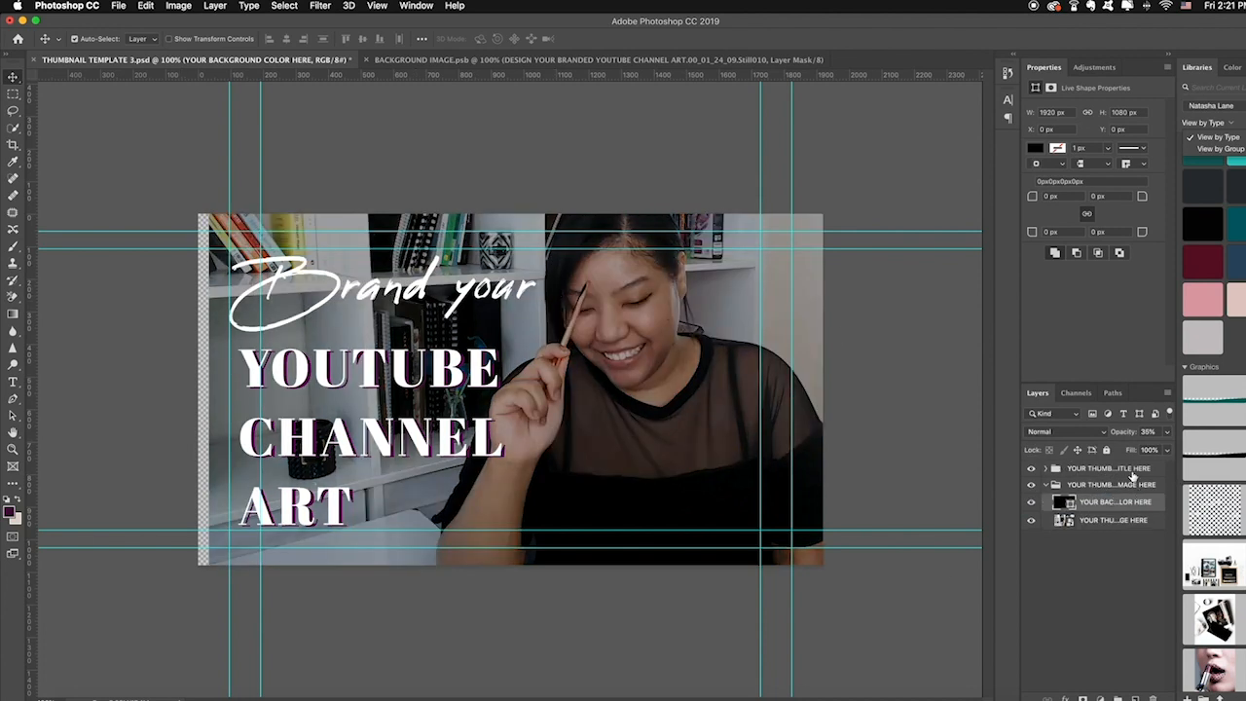
{"action": "left_click_drag", "start_coordinate": [1130, 488], "coordinate": [1130, 470]}
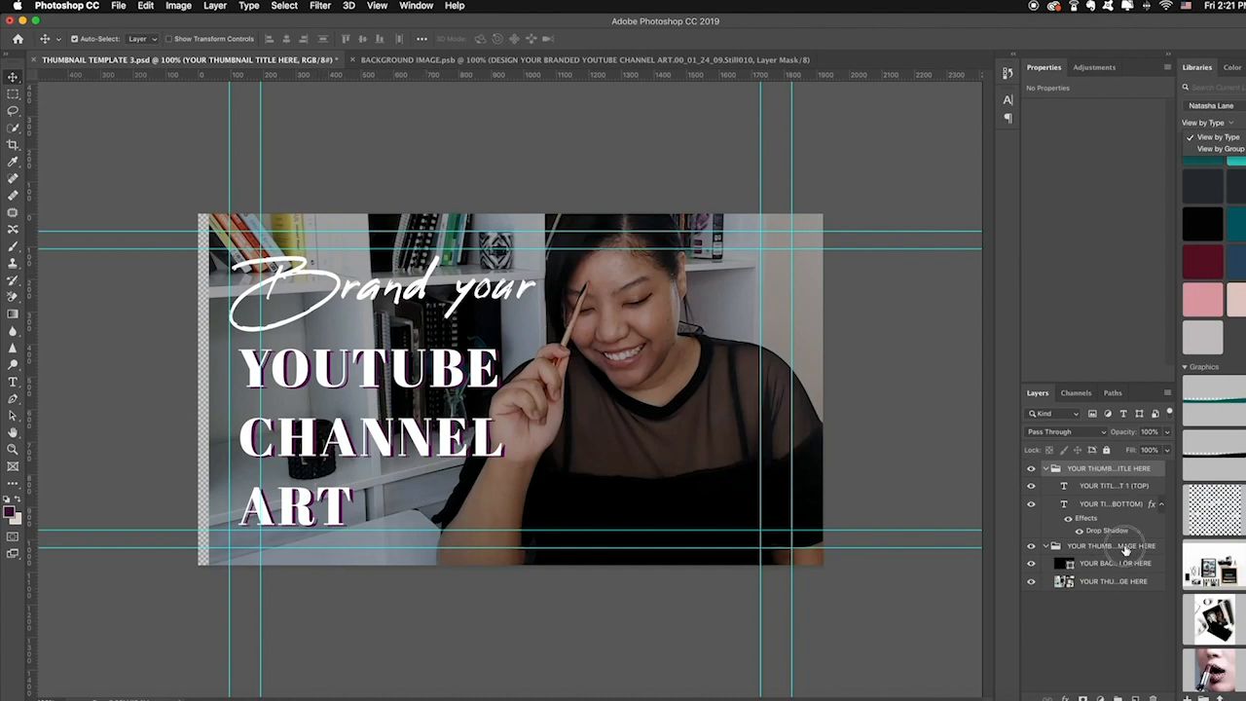
{"action": "left_click_drag", "start_coordinate": [1127, 545], "coordinate": [1136, 461]}
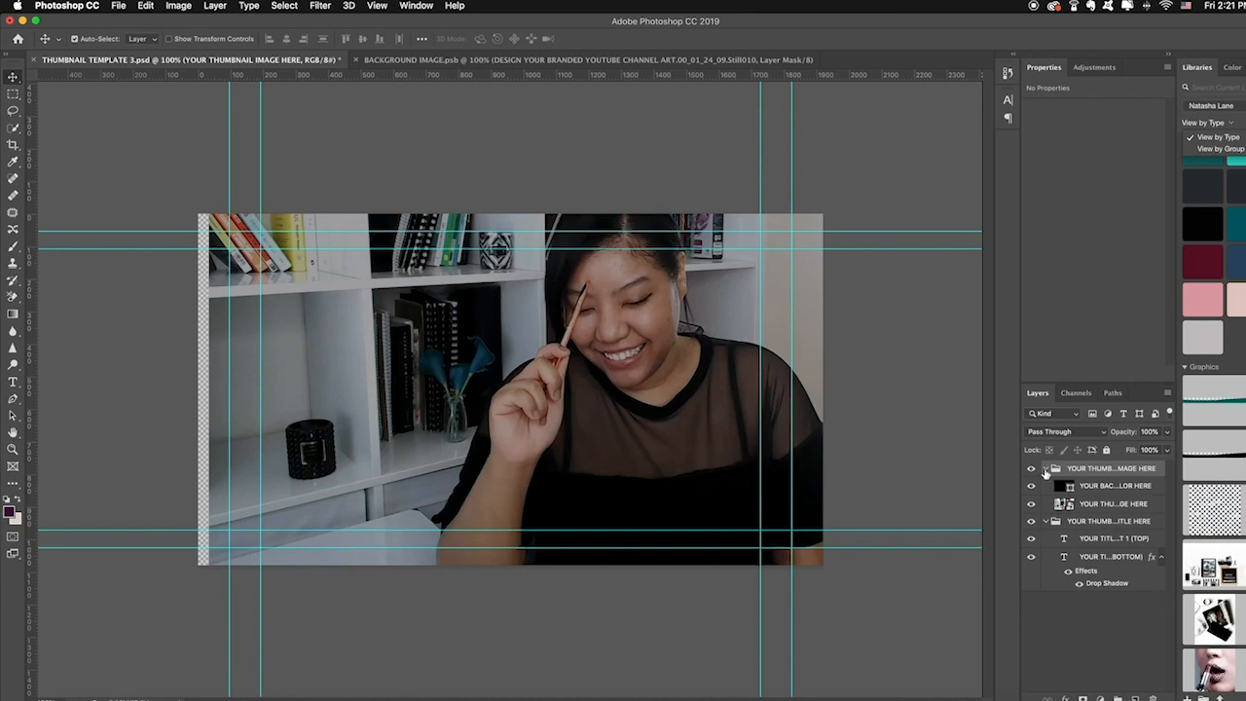
Undo the photo's scaling and mask disabling in BACKGROUND IMAGE.psb, save it and return to THUMBNAIL TEMPLATE 3.
{"action": "left_click", "coordinate": [681, 59]}
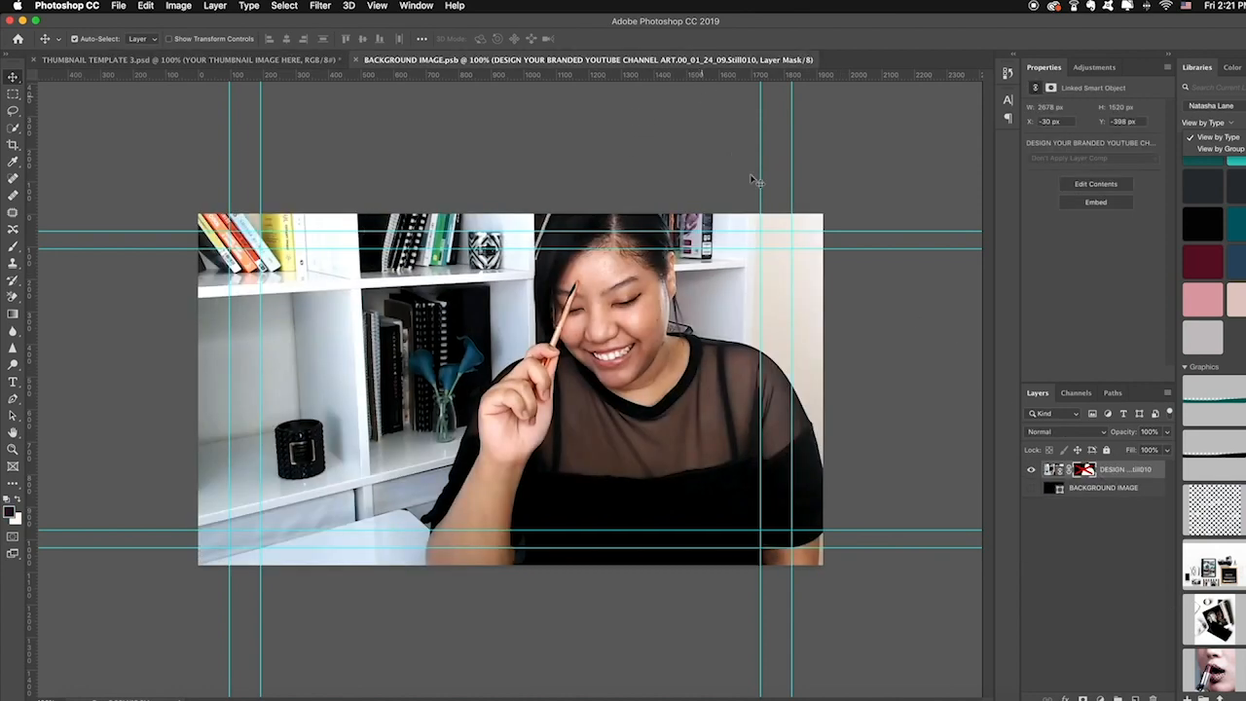
{"action": "key", "text": "super+z"}
{"action": "key", "text": "super+z"}
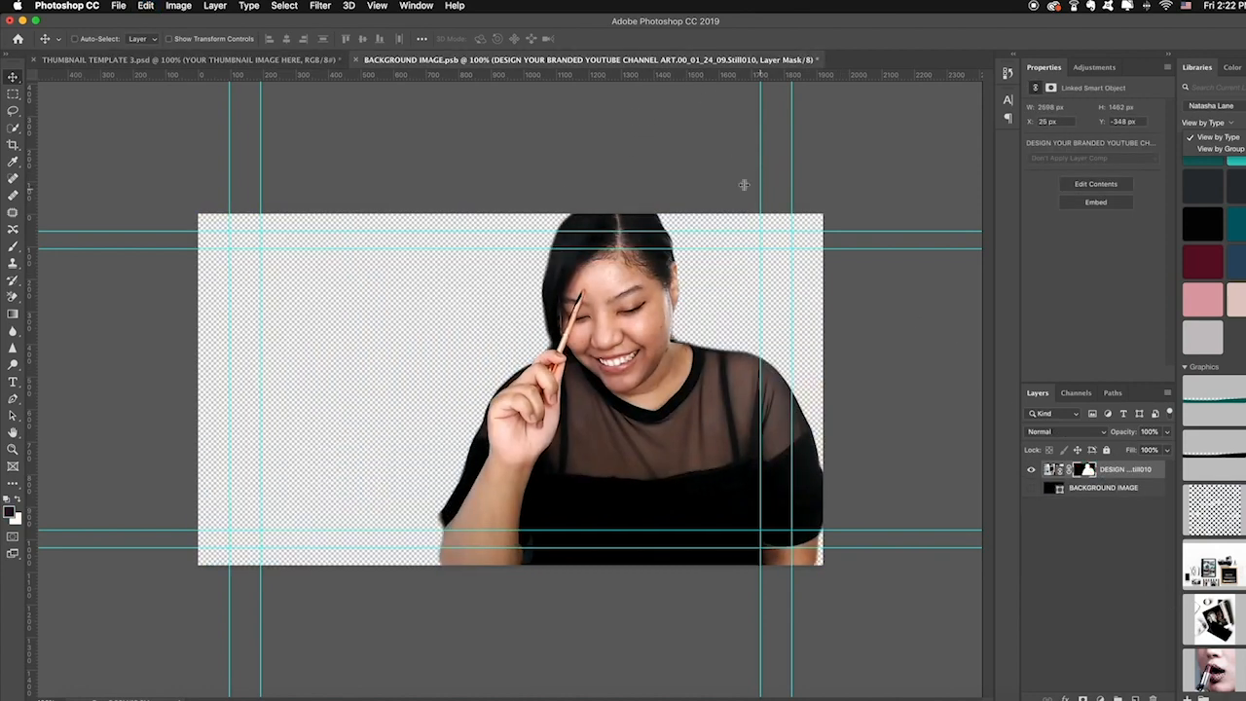
{"action": "left_click", "coordinate": [114, 6]}
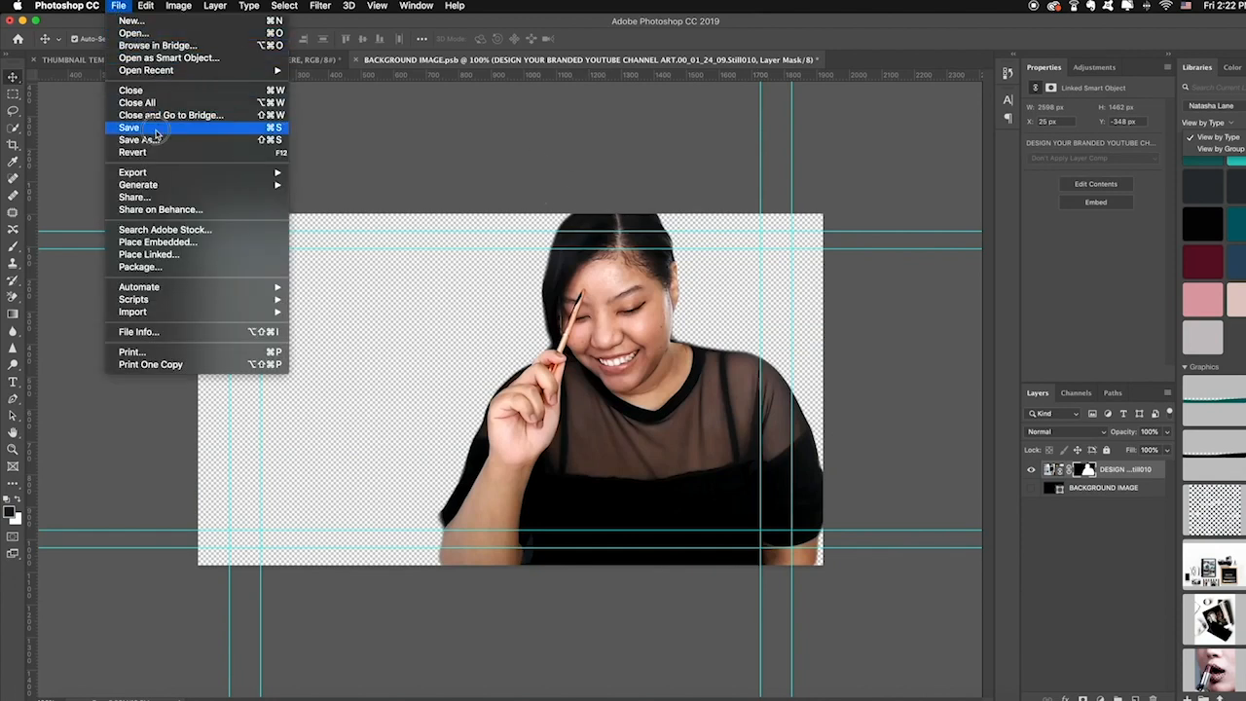
{"action": "left_click", "coordinate": [151, 128]}
{"action": "left_click", "coordinate": [274, 62]}
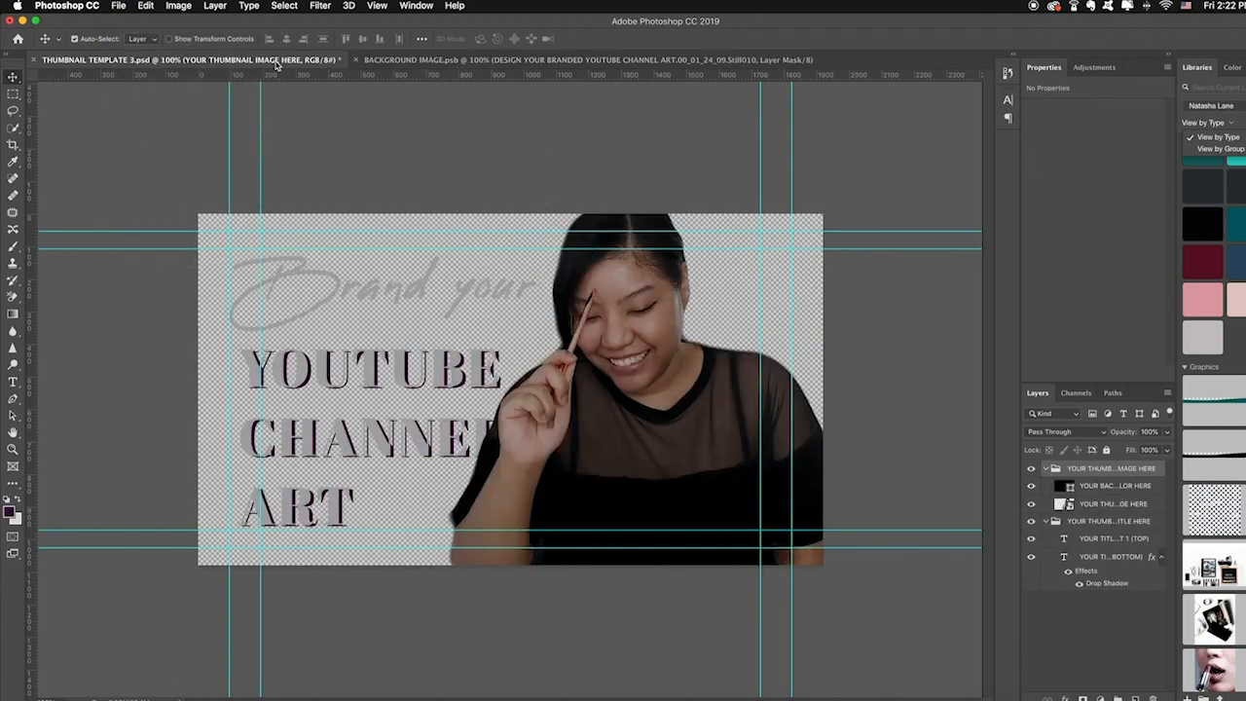
Move the background color layer to the bottom of the layer stack with 100% opacity, and collapse the image and title groups.
{"action": "left_click_drag", "start_coordinate": [1100, 493], "coordinate": [1127, 586]}
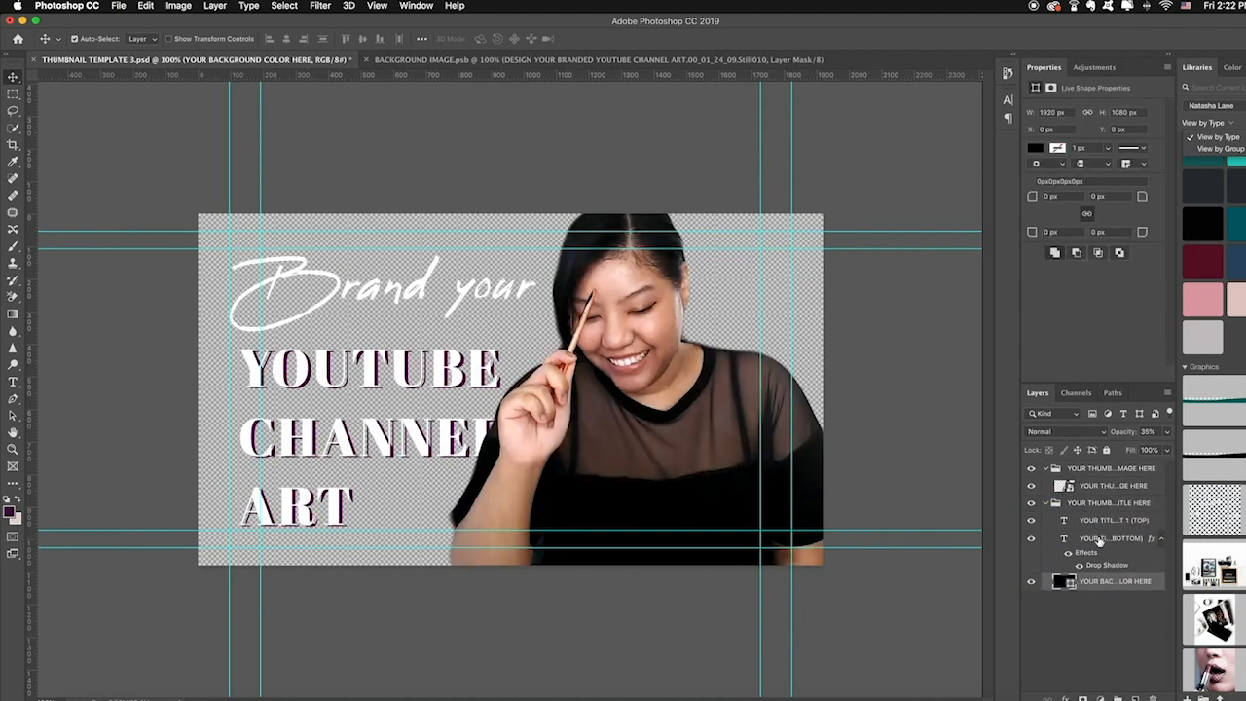
{"action": "left_click", "coordinate": [1168, 433]}
{"action": "left_click_drag", "start_coordinate": [1127, 449], "coordinate": [1184, 453]}
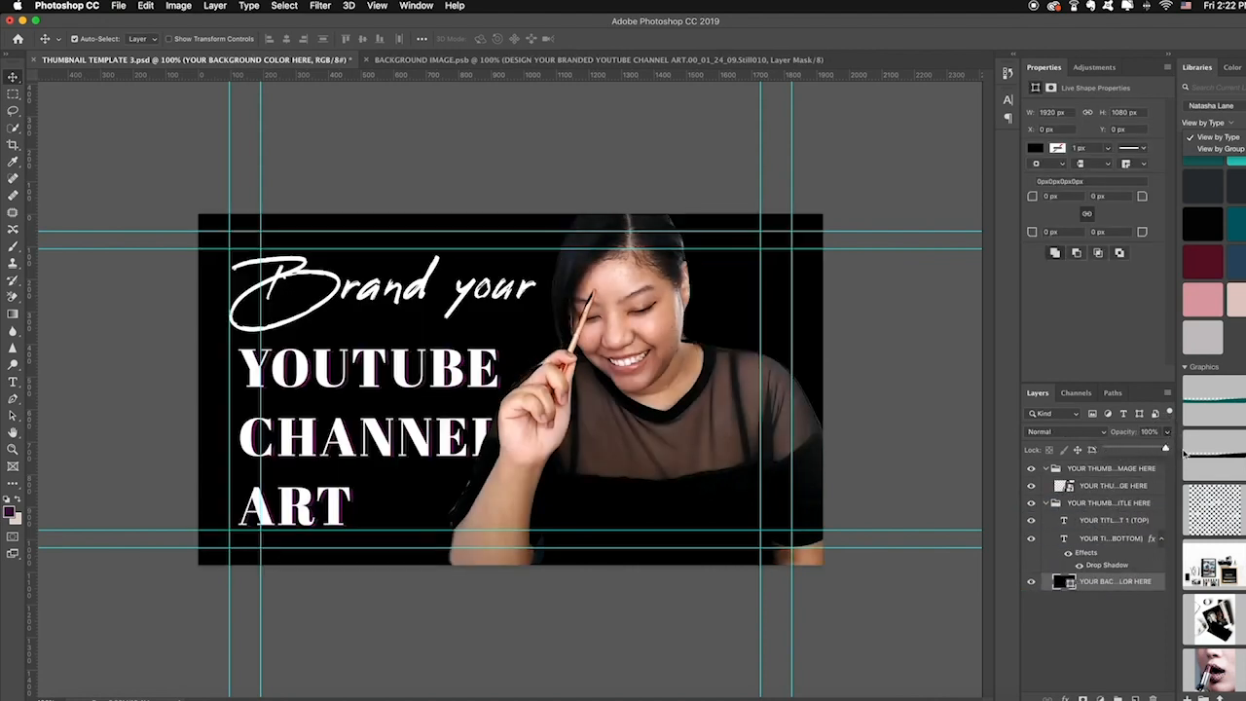
{"action": "left_click", "coordinate": [1103, 627]}
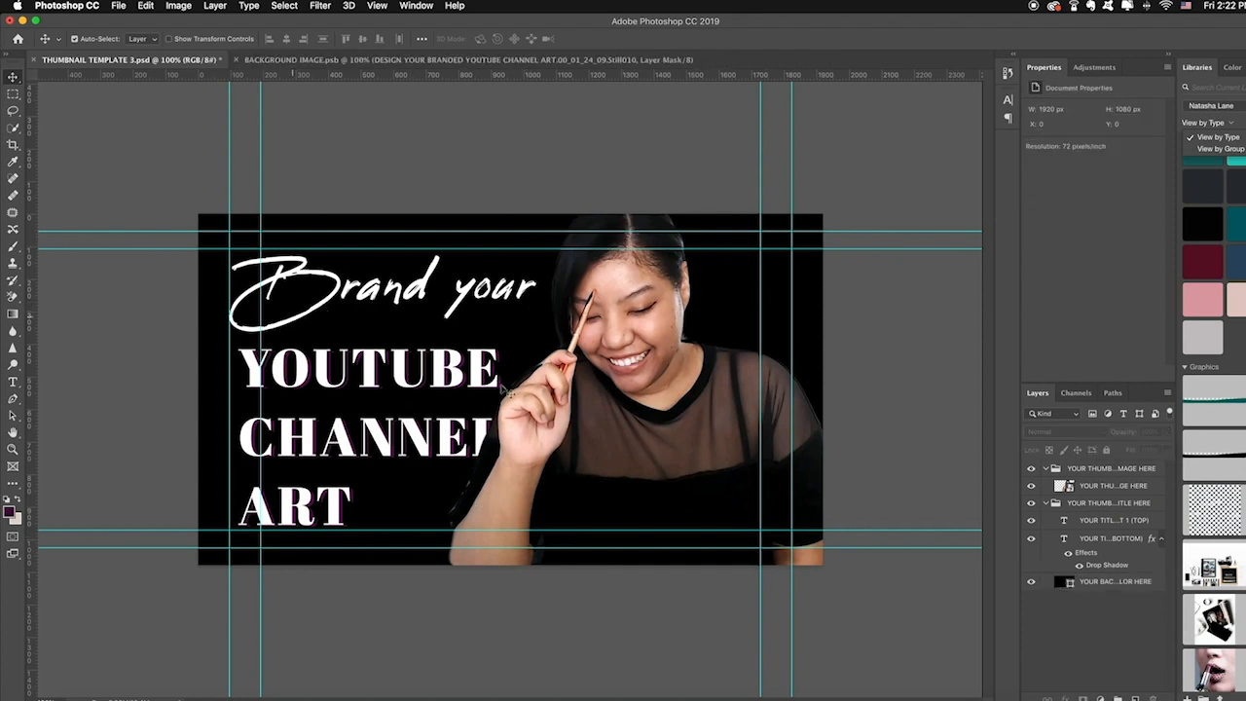
{"action": "left_click", "coordinate": [1048, 469]}
{"action": "left_click", "coordinate": [1047, 486]}
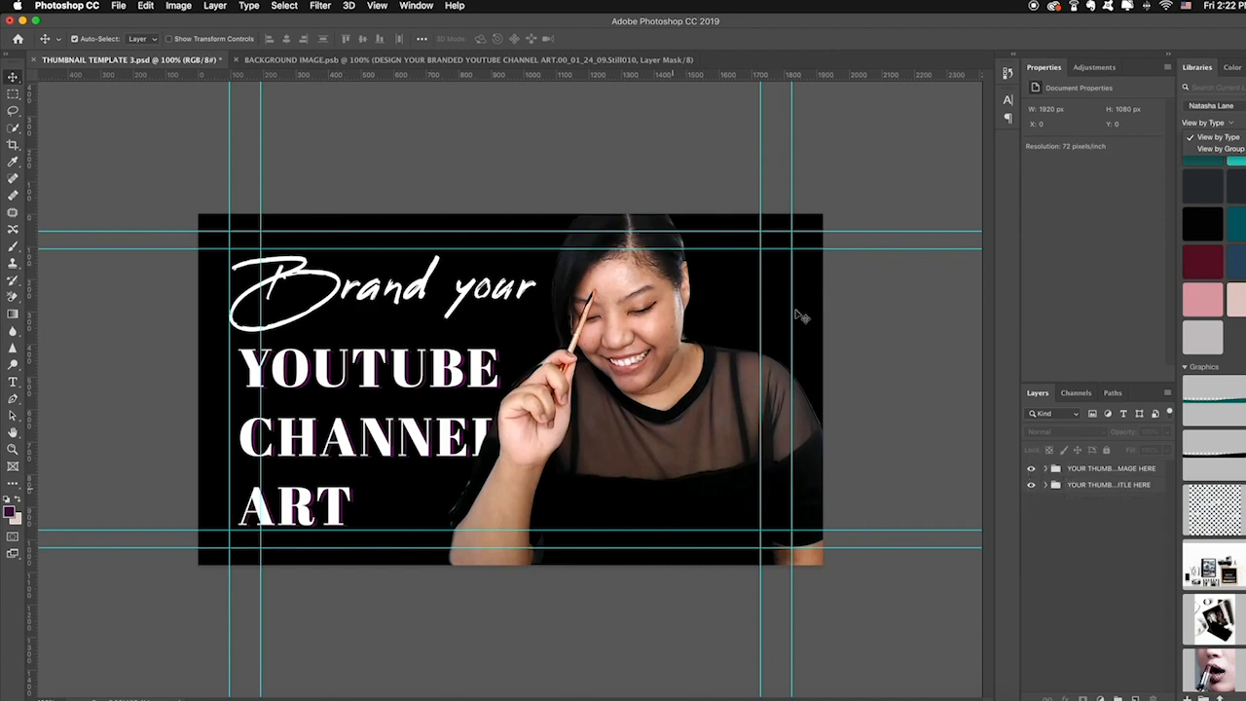